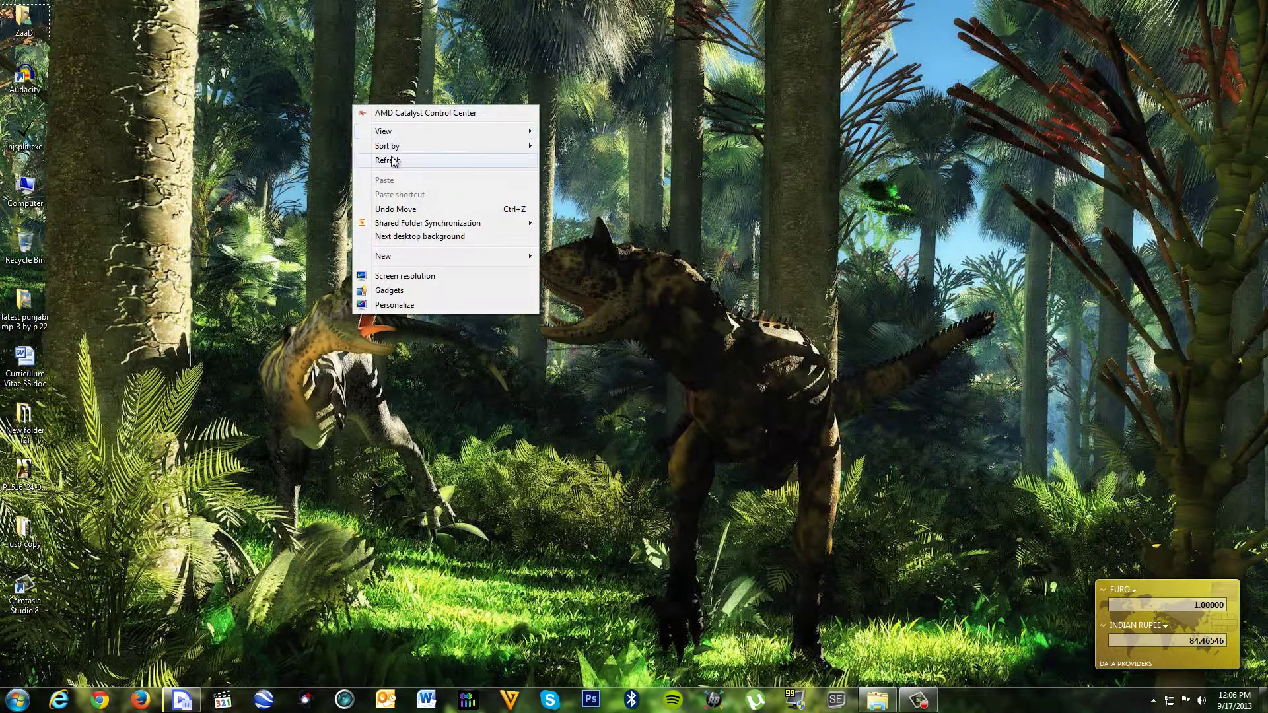
- Refresh the Windows desktop from its right-click menu
click(392, 161)
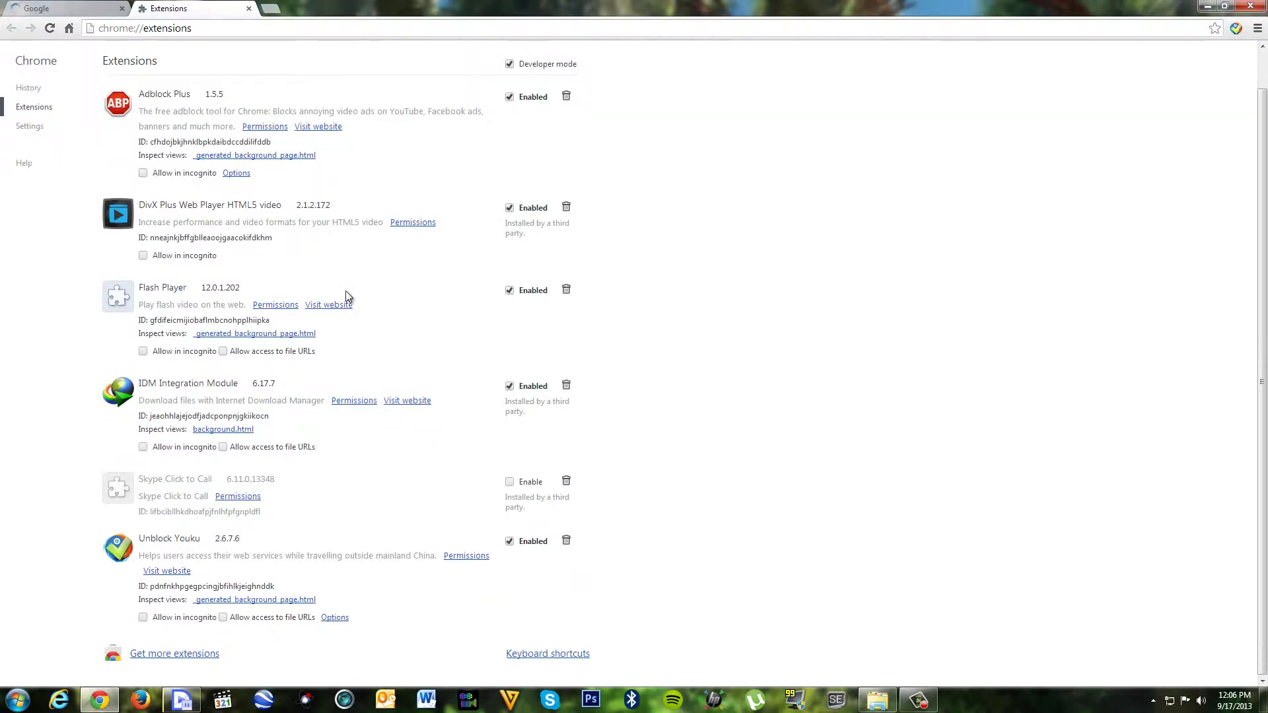
- Browse more extensions in the Chrome Web Store's extensions category
click(144, 657)
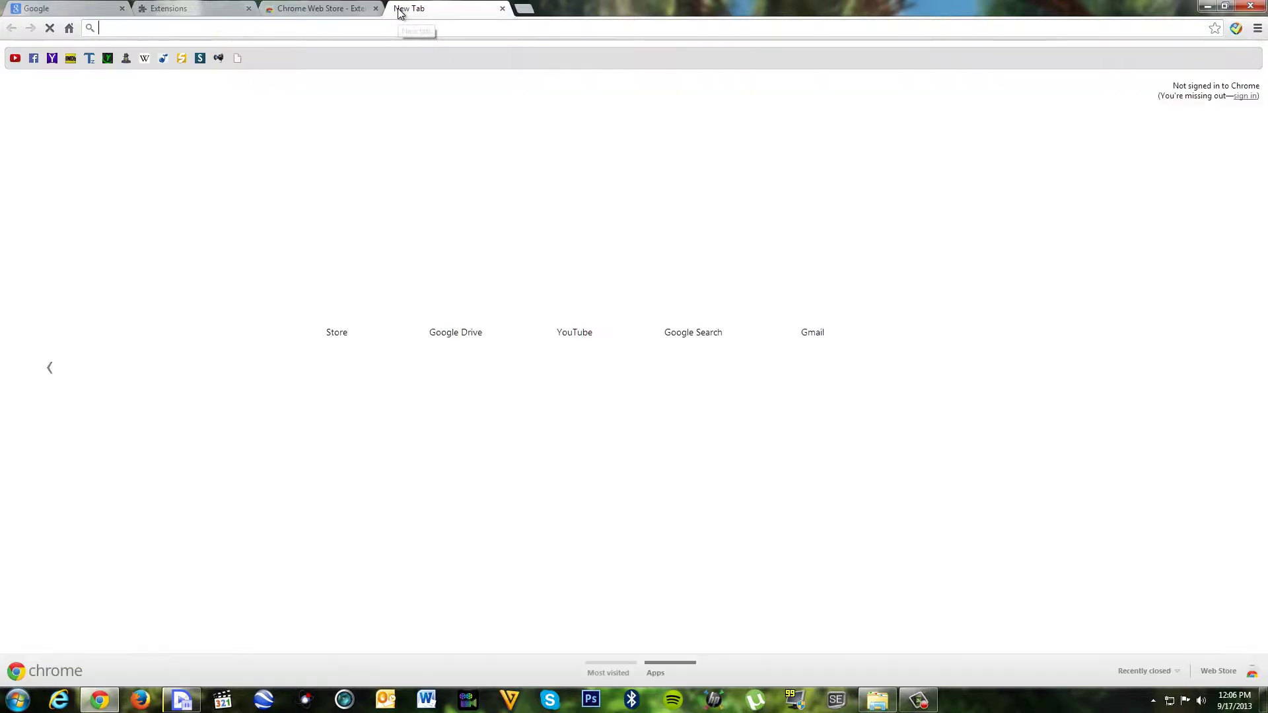
- Go to hulu.com in the new tab, checking the Web Store tab while it loads
text(hulu.com)
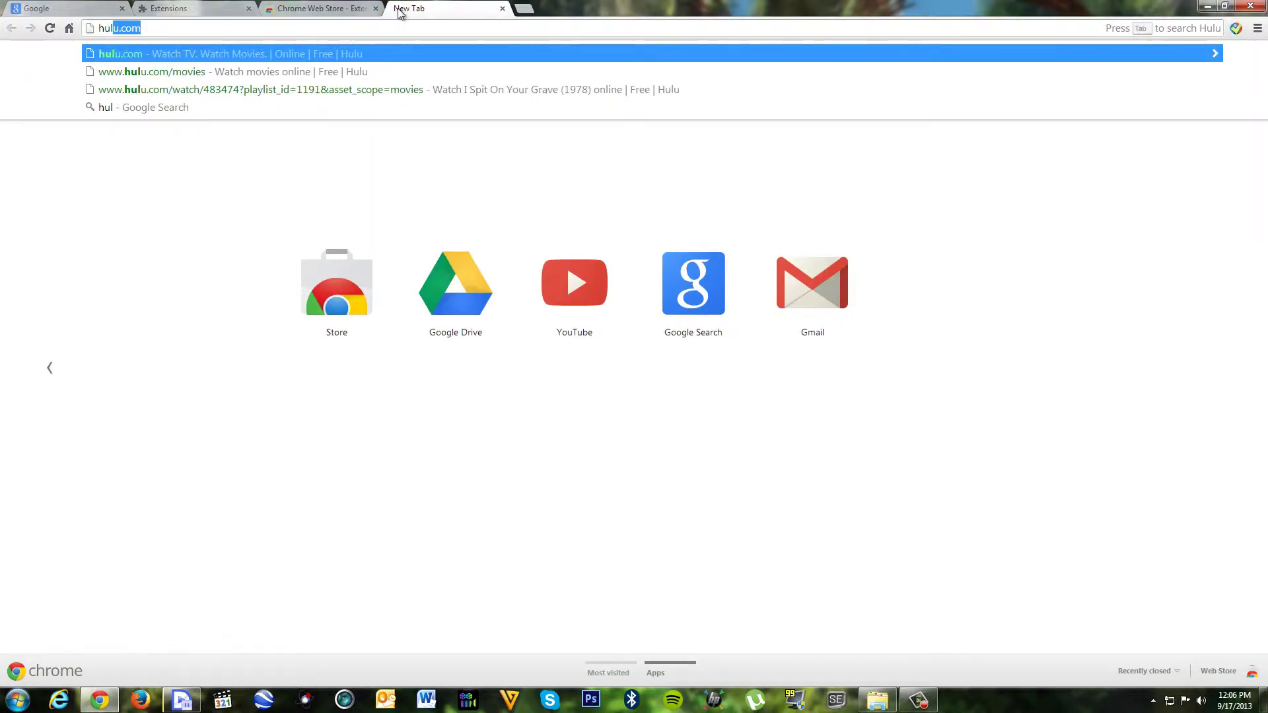
key(Return)
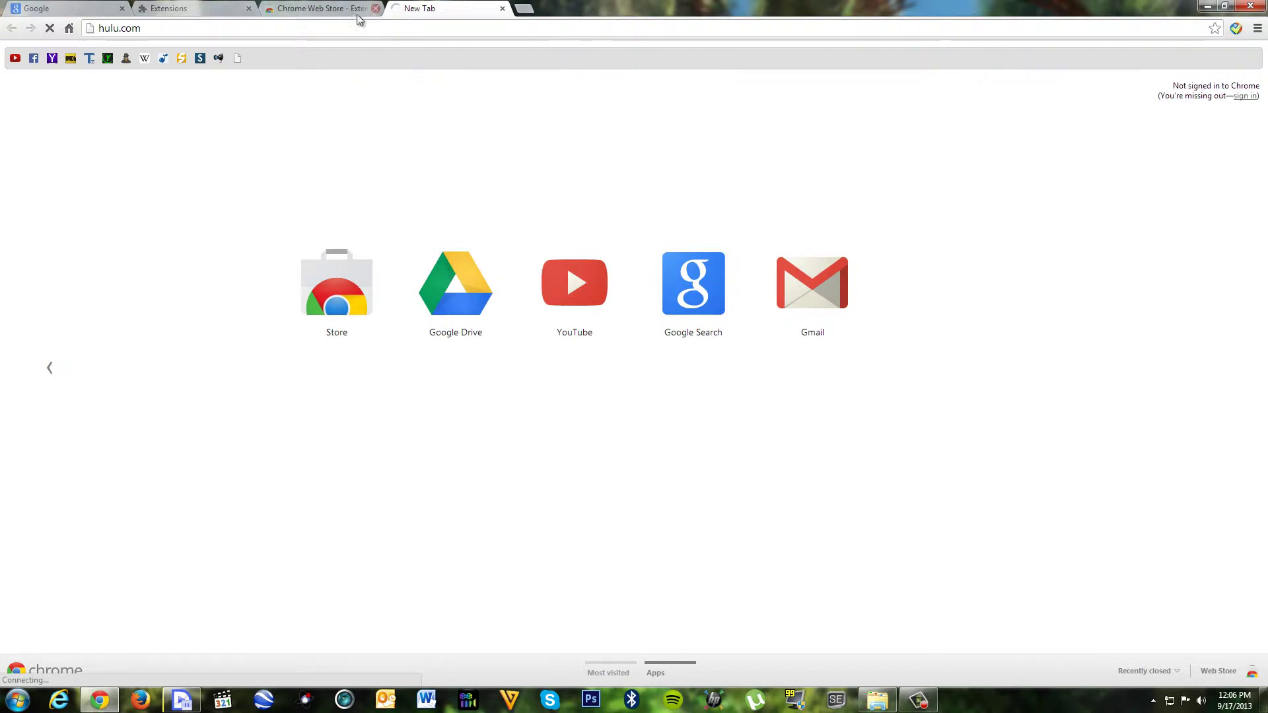
click(324, 9)
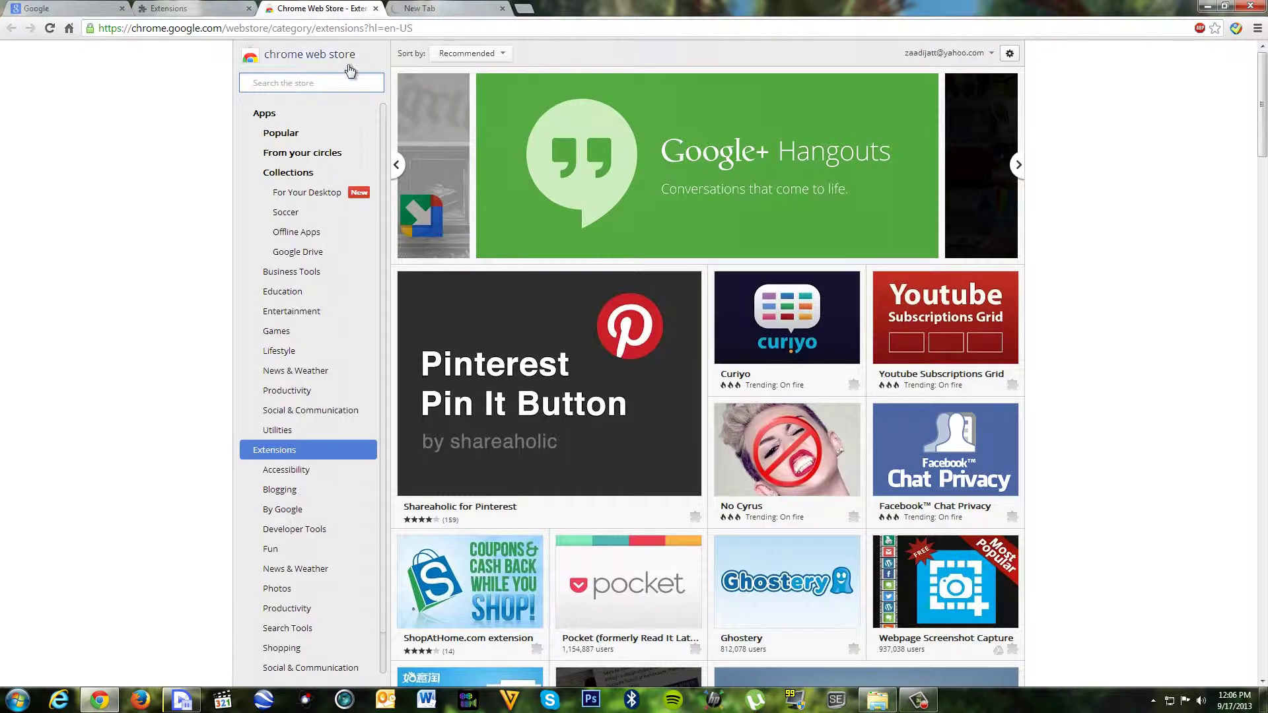
click(431, 7)
click(321, 8)
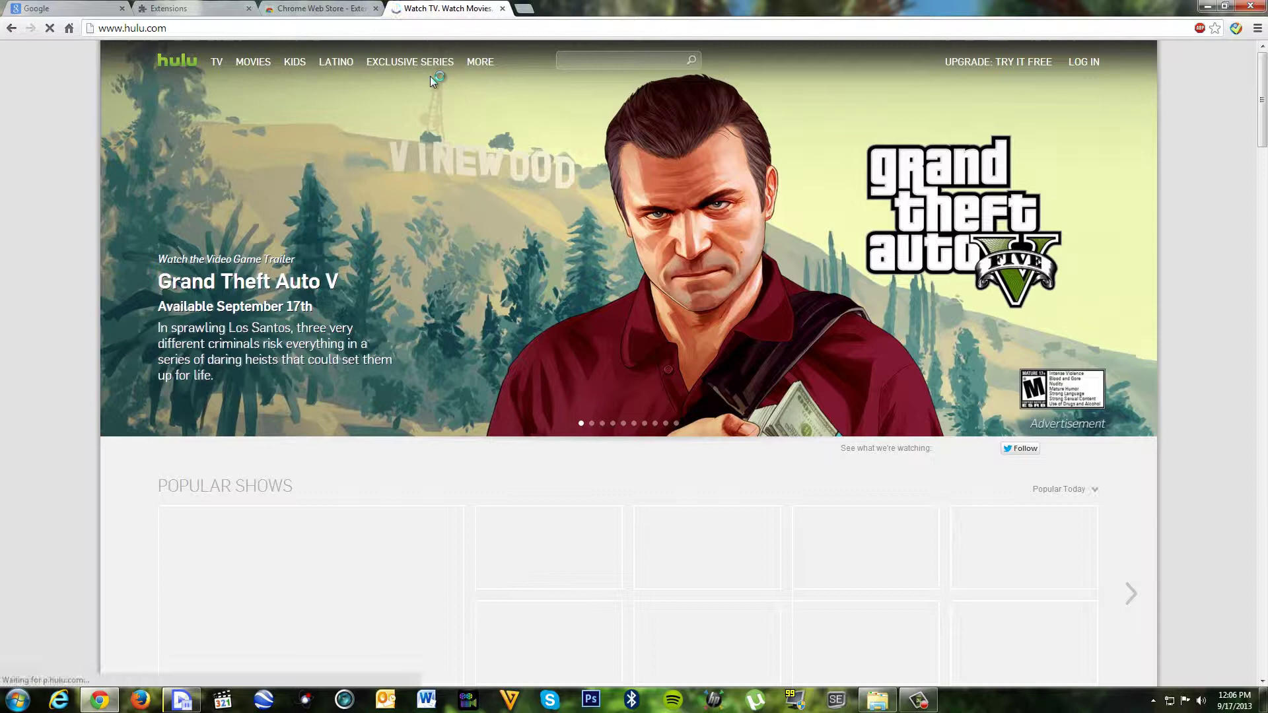
- Load netflix.com in another new tab
click(523, 9)
text(n)
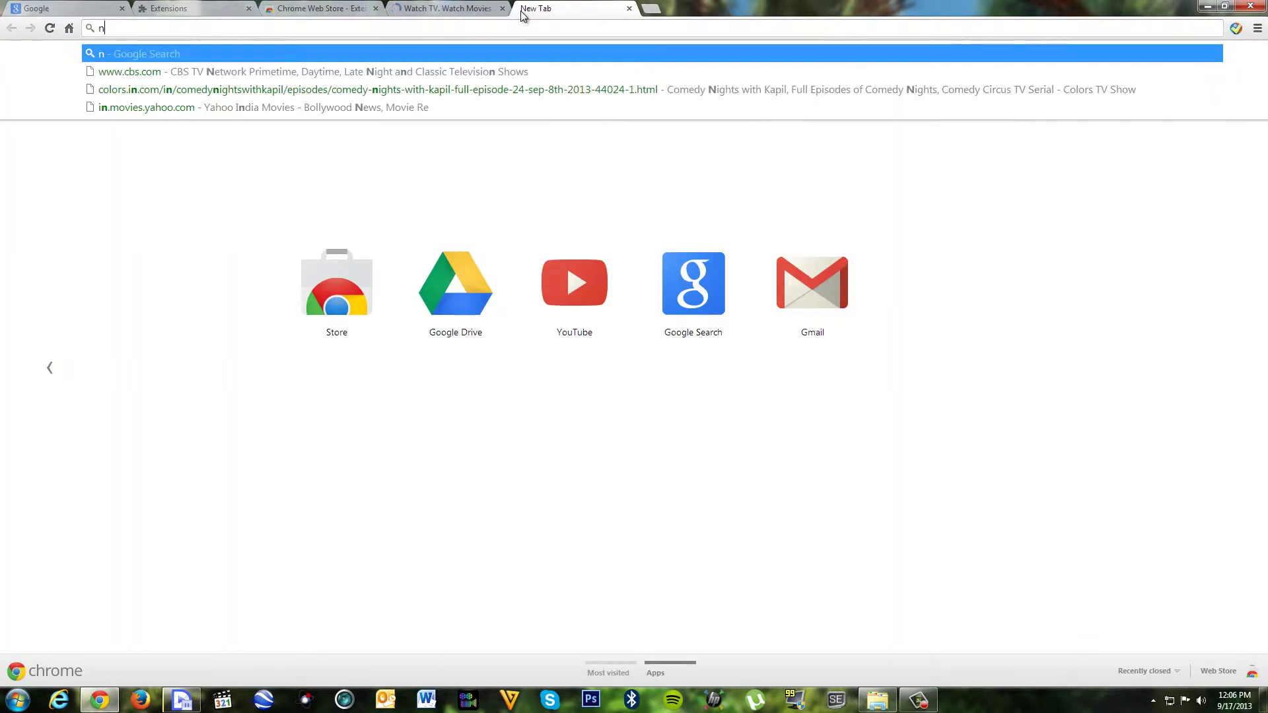
text(etflic)
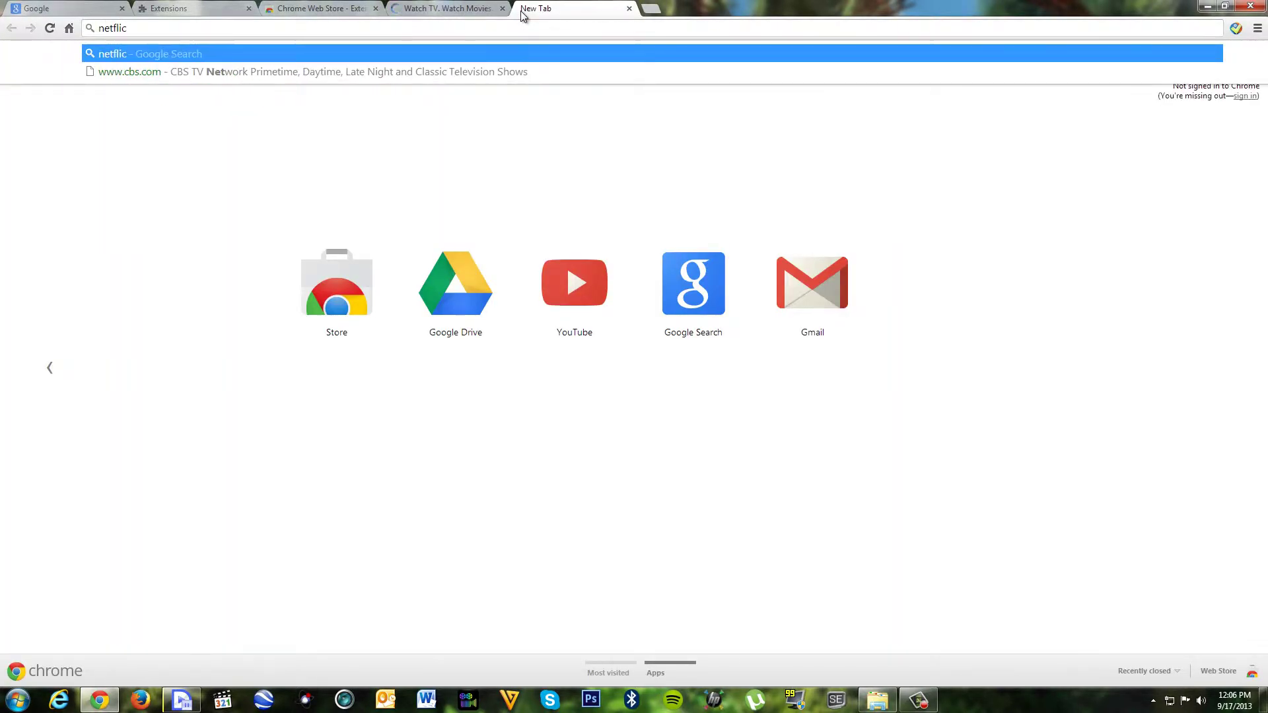
key(BackSpace)
key(BackSpace)
text(ix.com)
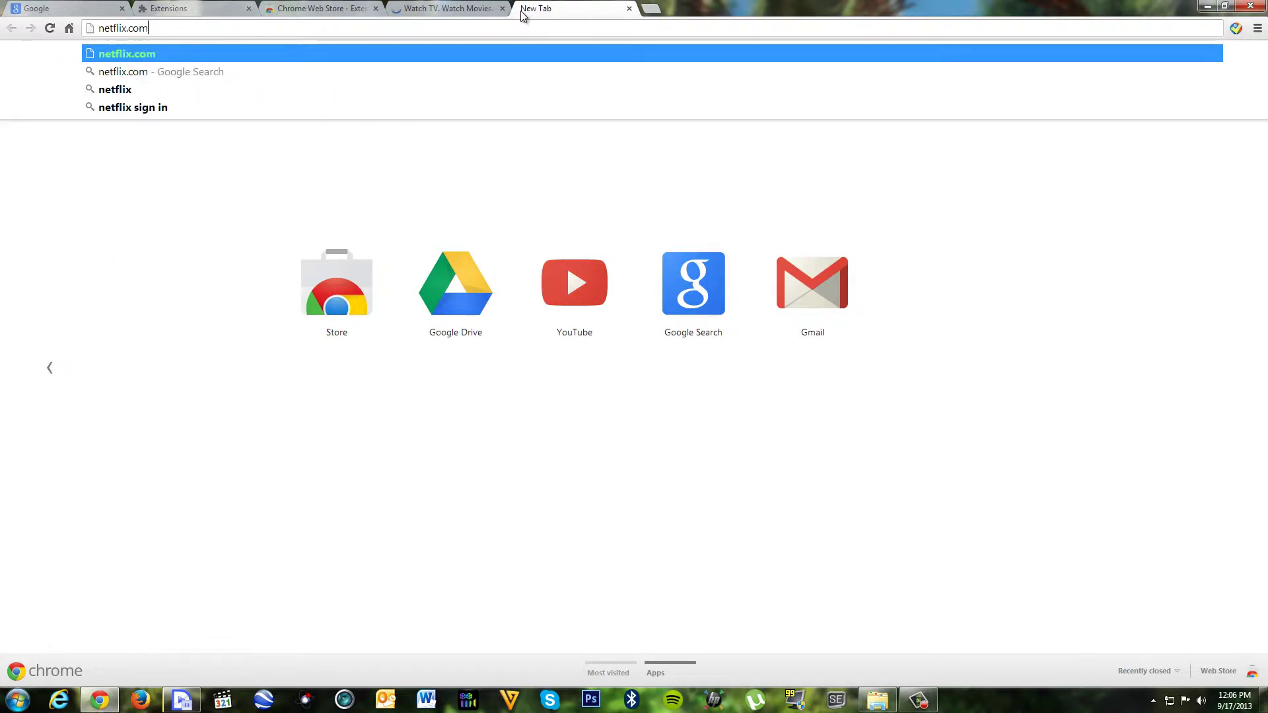
key(Return)
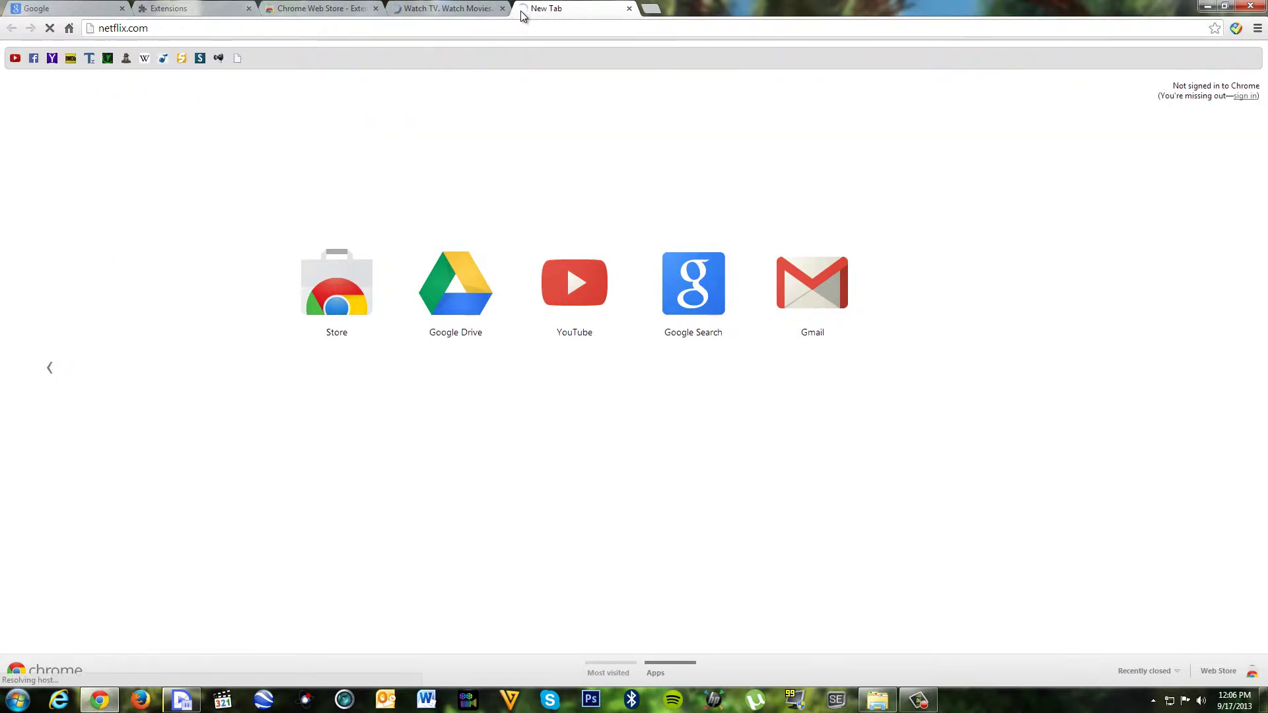
- Scroll through the Hulu home page, then return to the Web Store extensions page
click(486, 8)
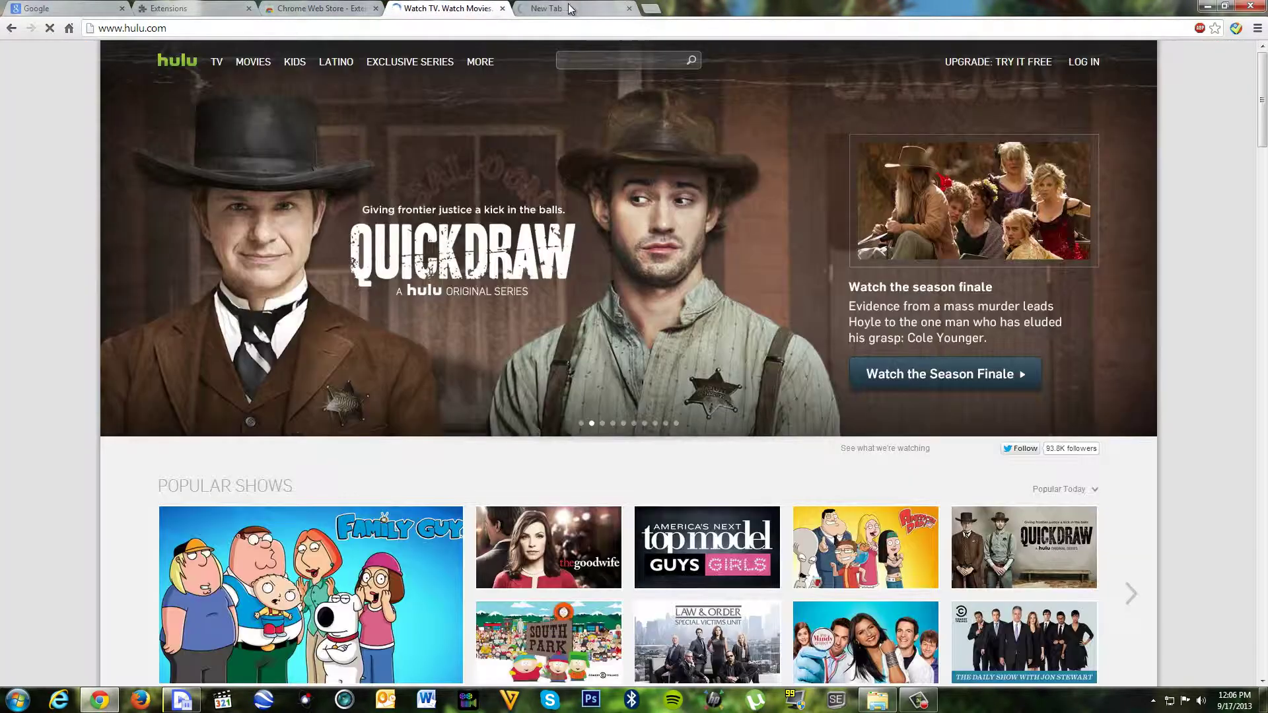
click(584, 10)
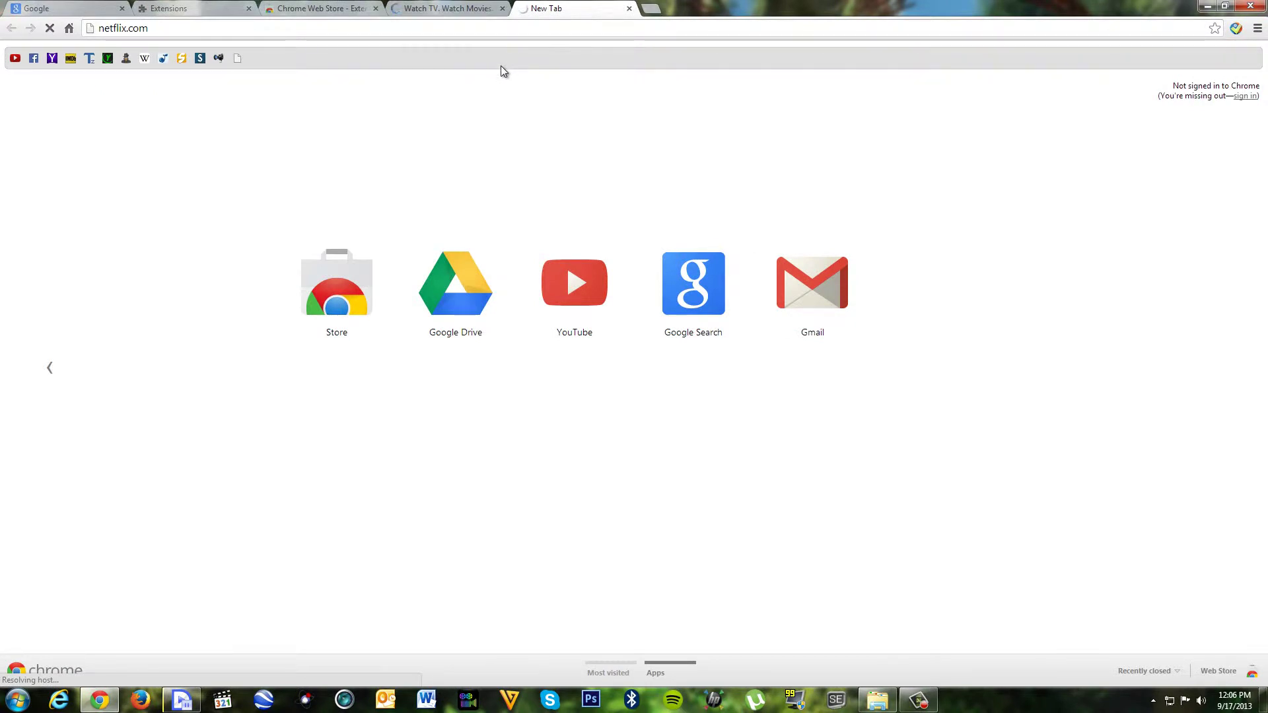
click(436, 5)
scroll(546, 189, down, 14)
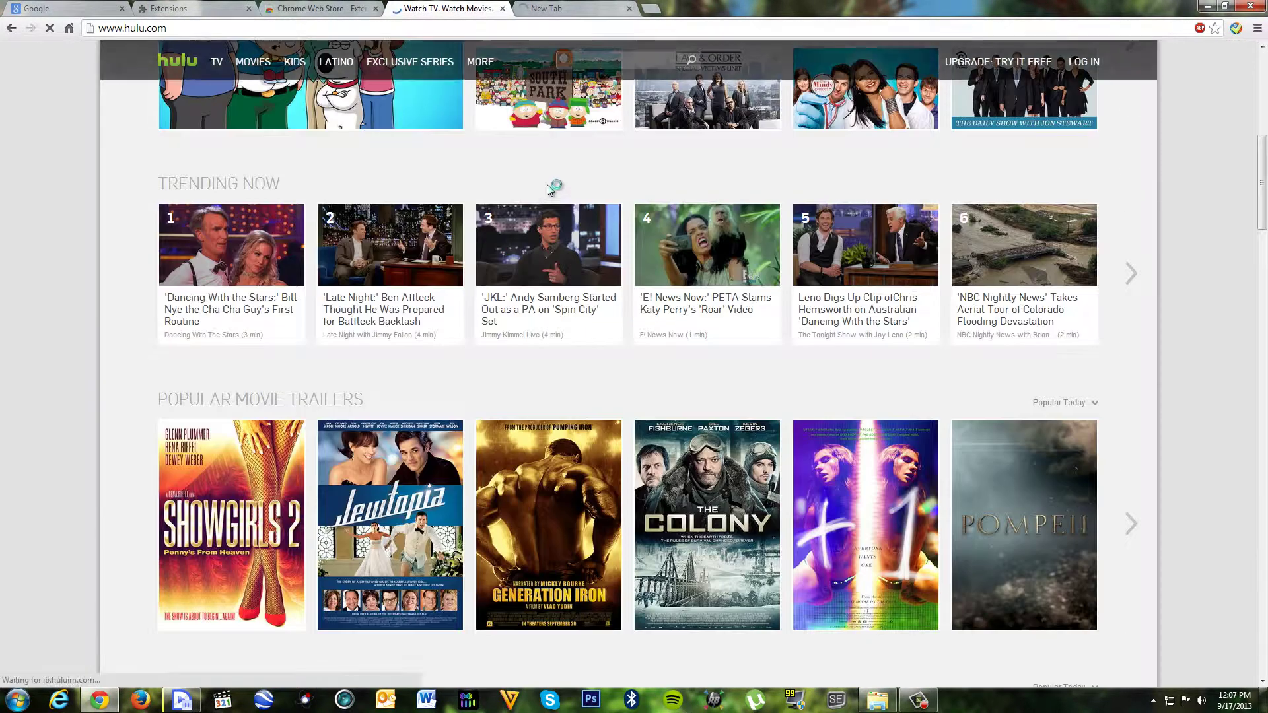
scroll(553, 191, down, 5)
scroll(545, 145, up, 14)
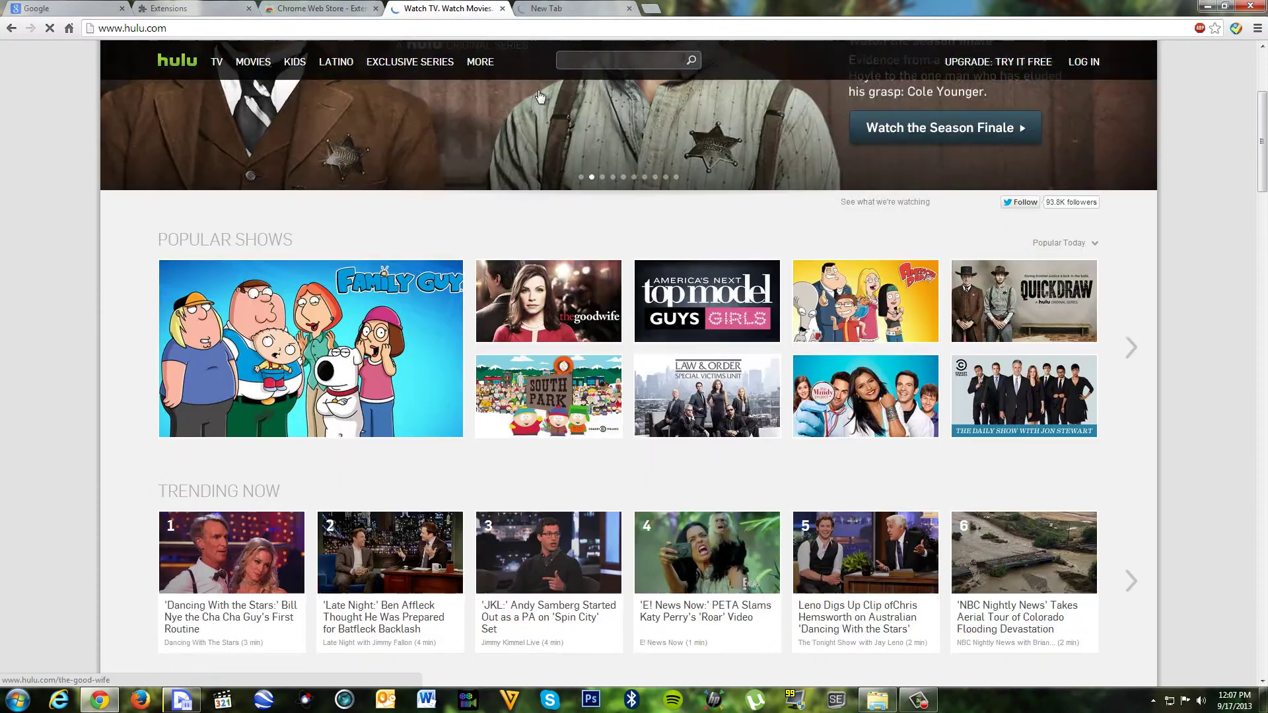
scroll(540, 96, up, 2)
click(575, 8)
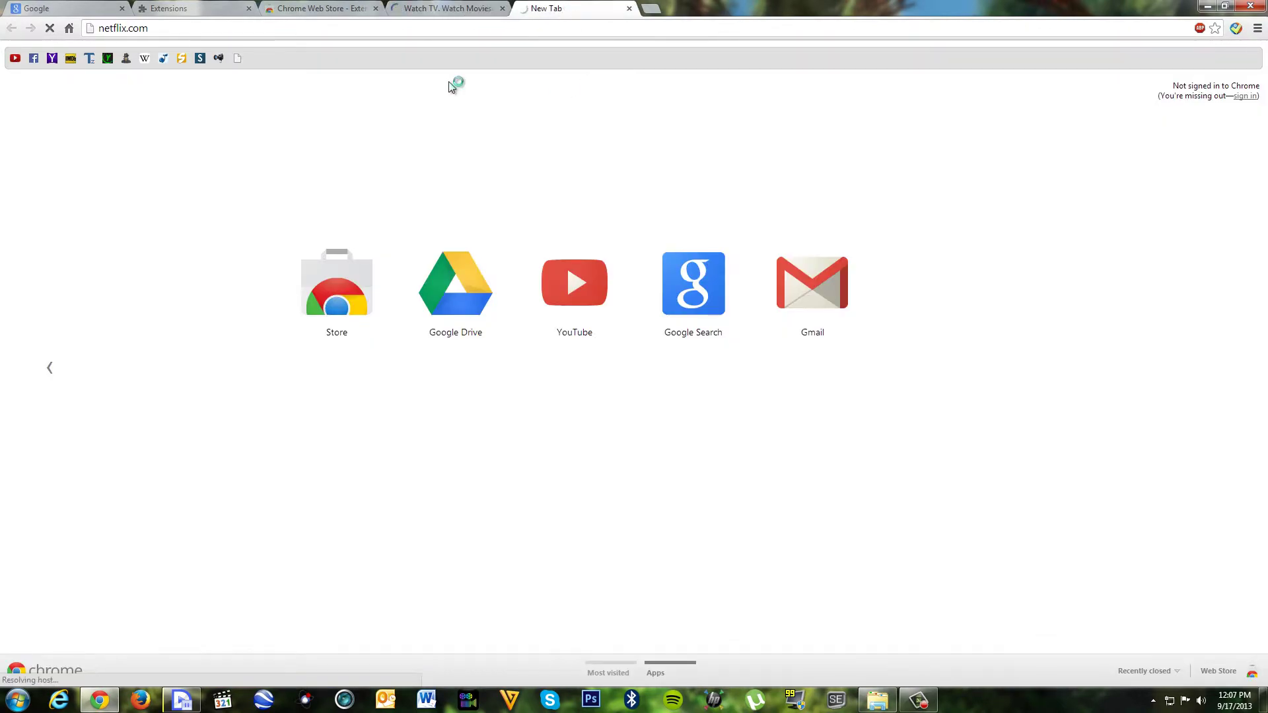
click(328, 6)
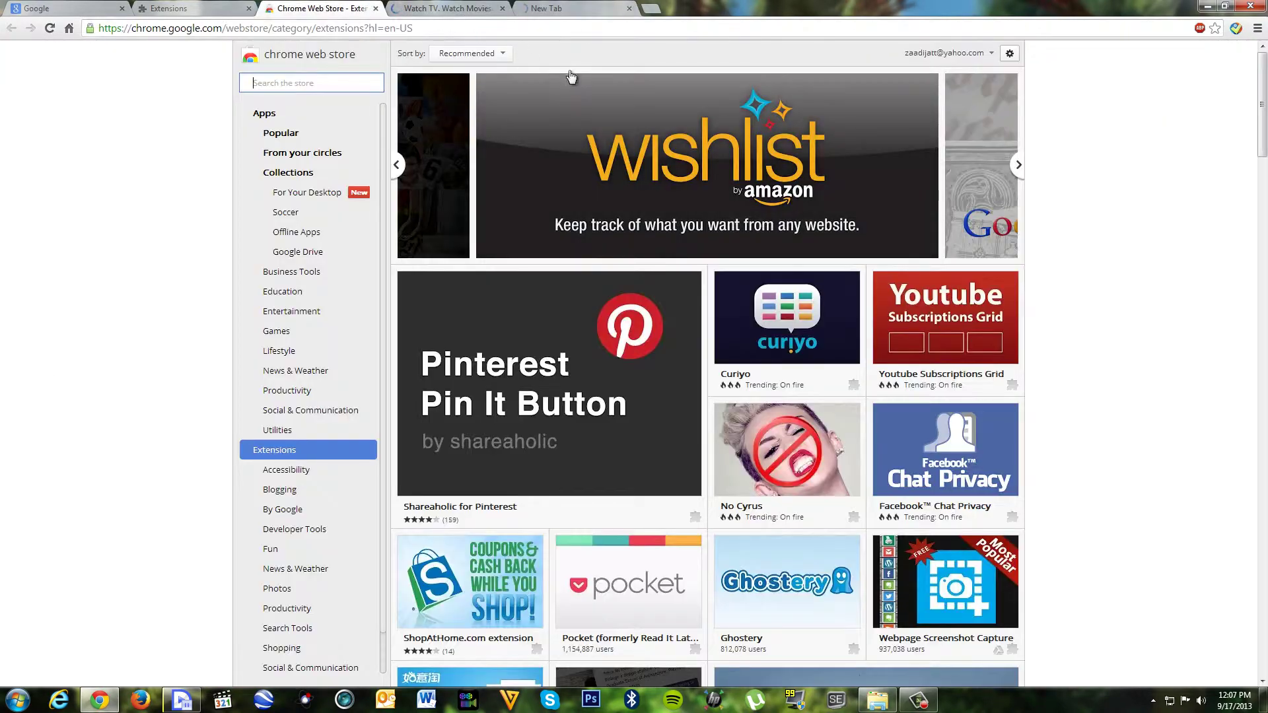
- Search the Chrome Web Store for 'hola unblocker', then view the Netflix tab
click(333, 91)
text(hola )
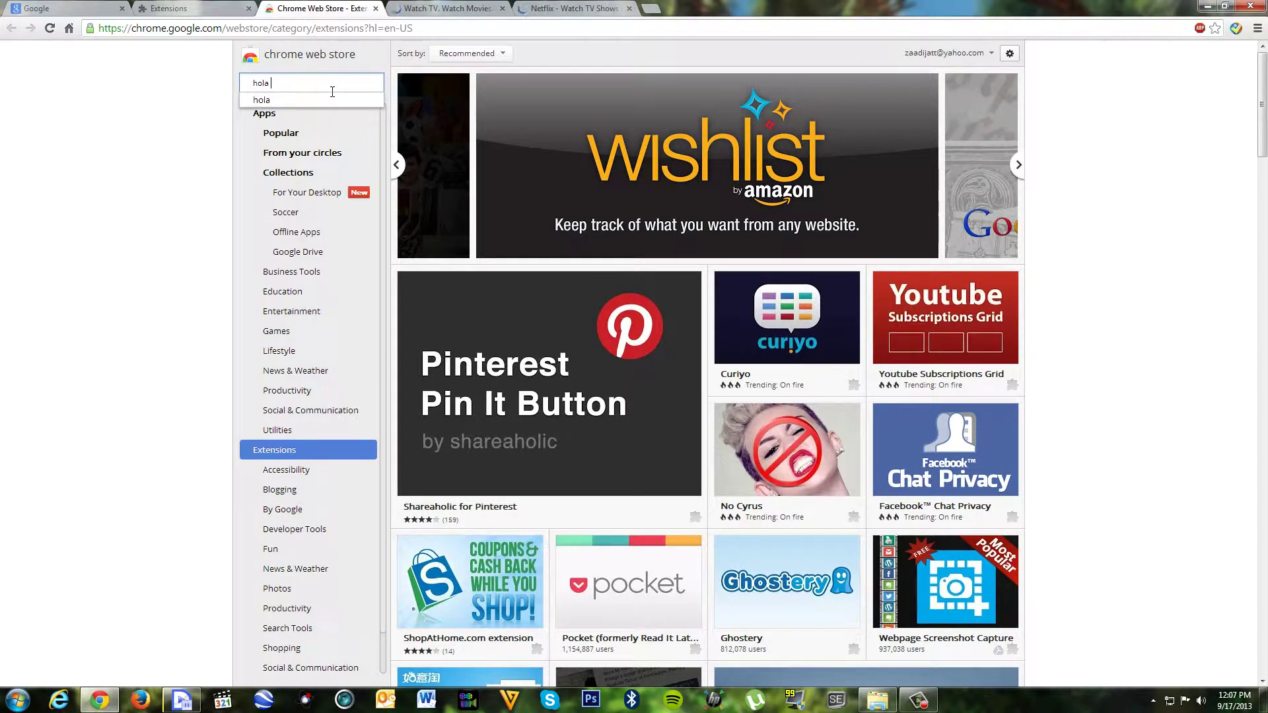
text(un)
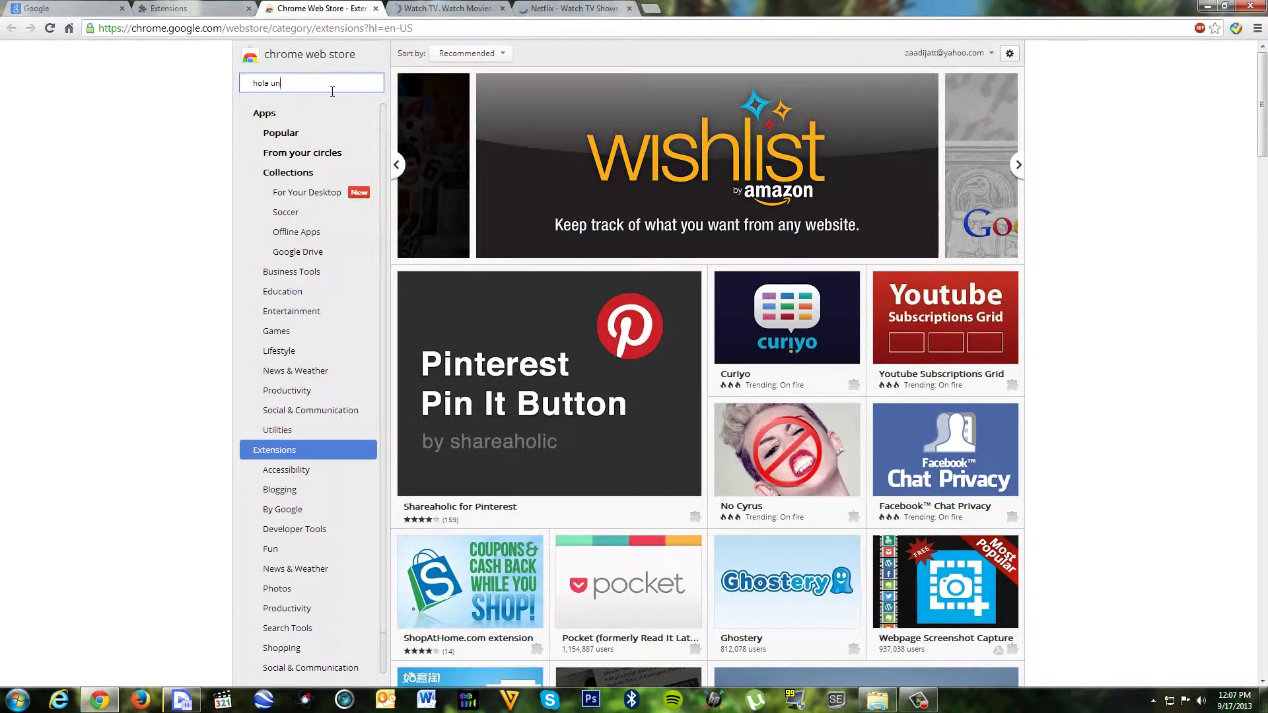
text(blocker)
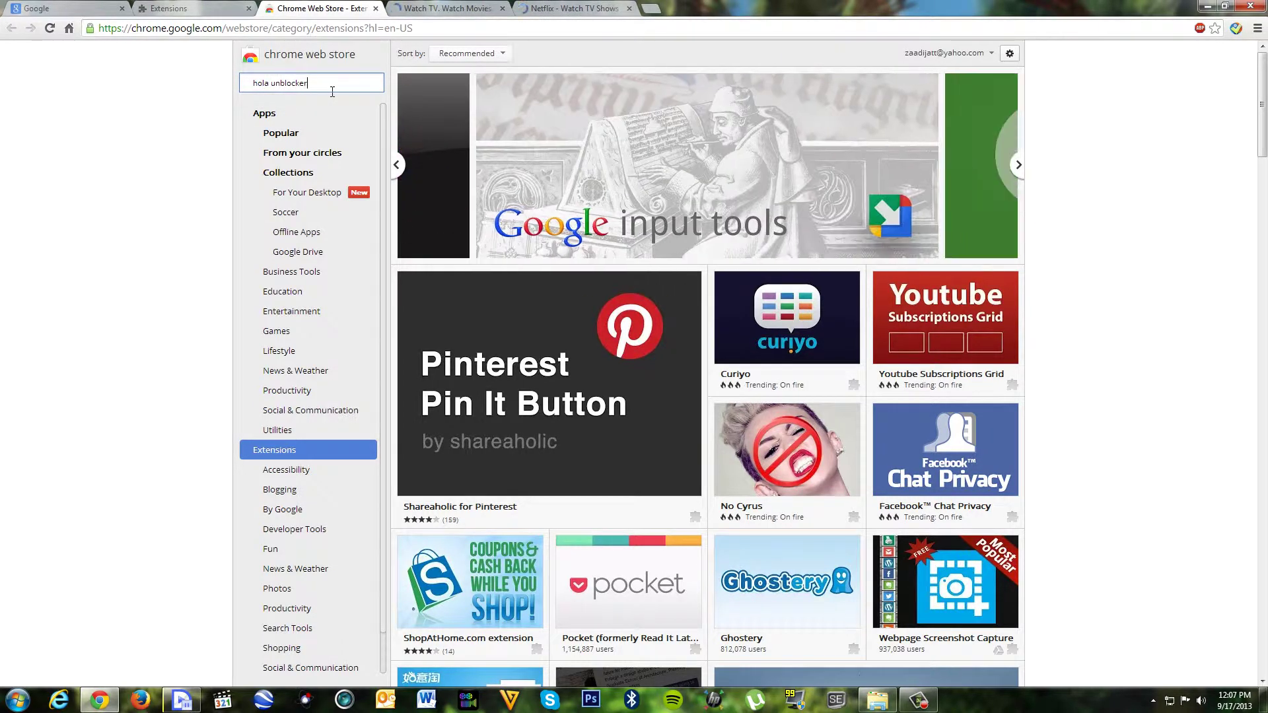
key(Return)
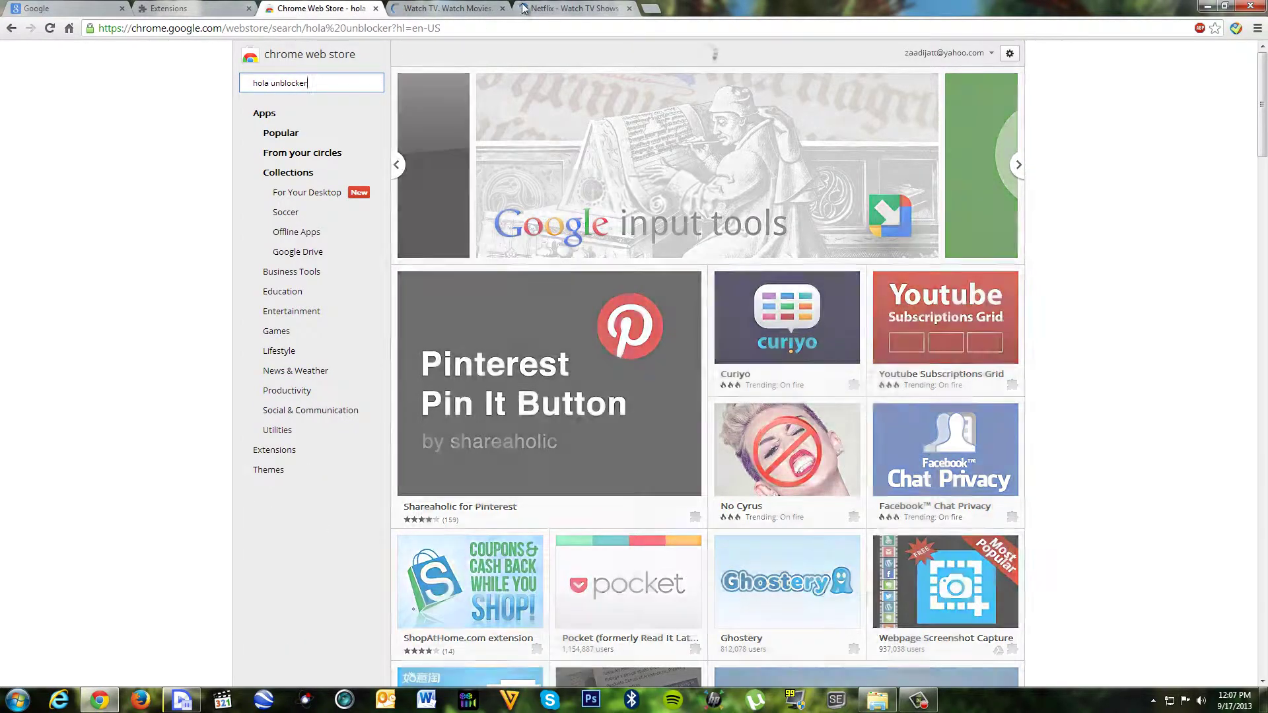
click(548, 9)
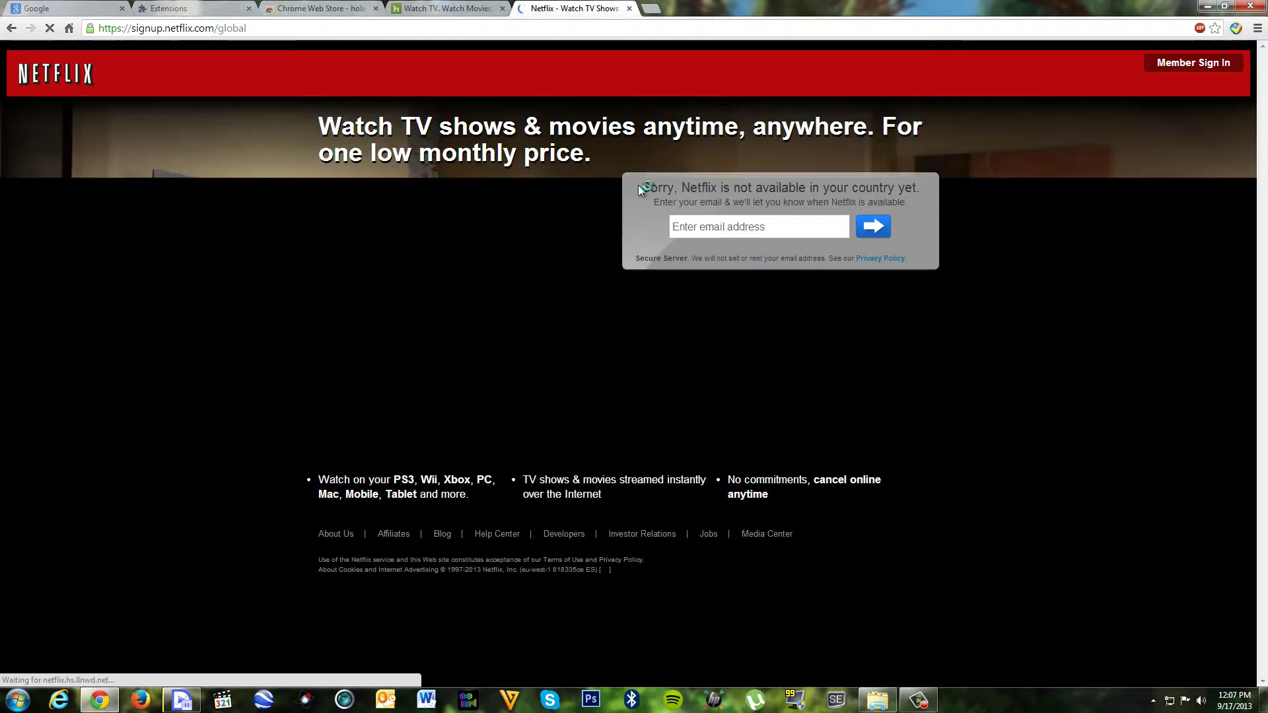
- Highlight Netflix's not-available-in-your-country notice, then return to the hola unblocker results
drag(641, 188, 787, 201)
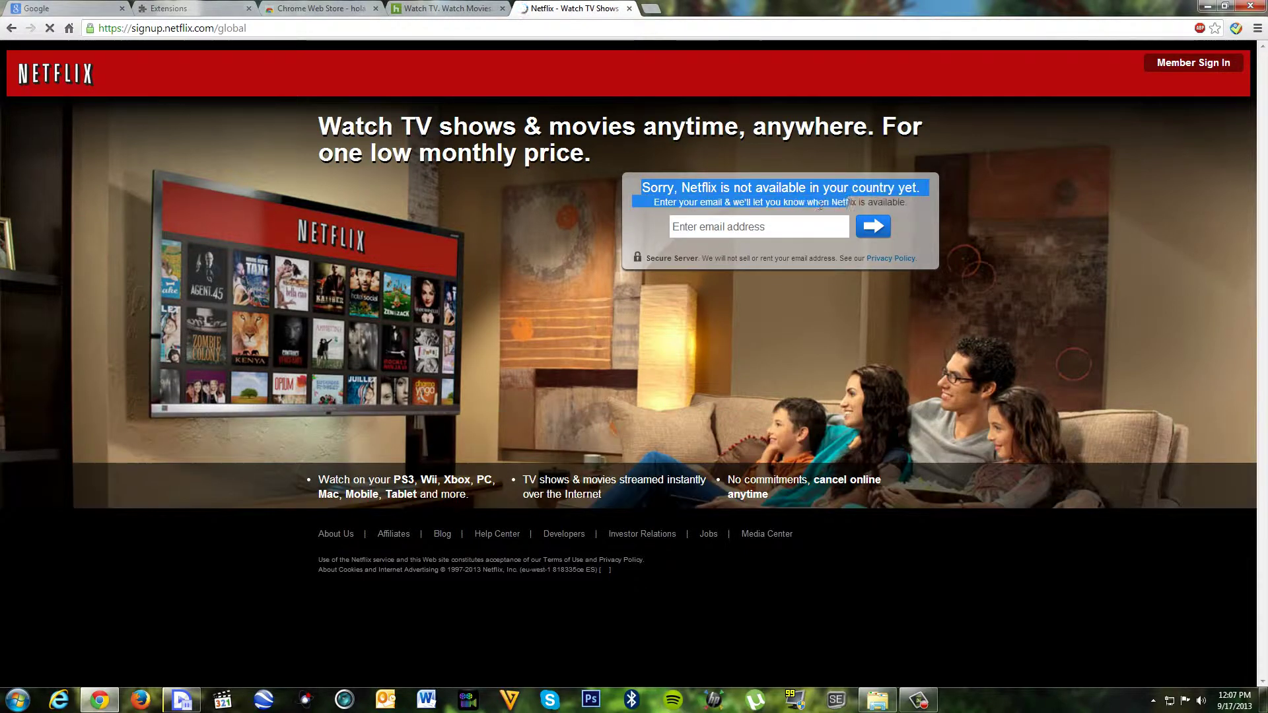
click(297, 8)
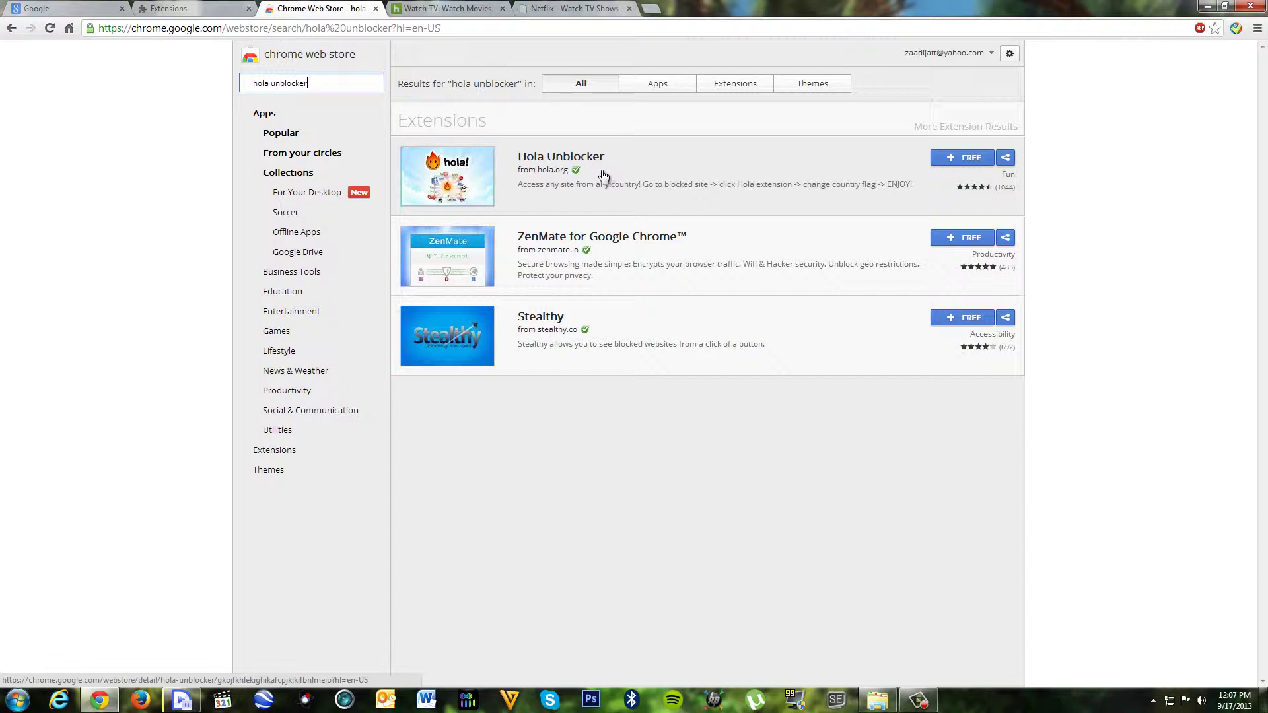
- Add the free Hola Unblocker extension to Chrome and switch back to Netflix
click(952, 160)
click(665, 159)
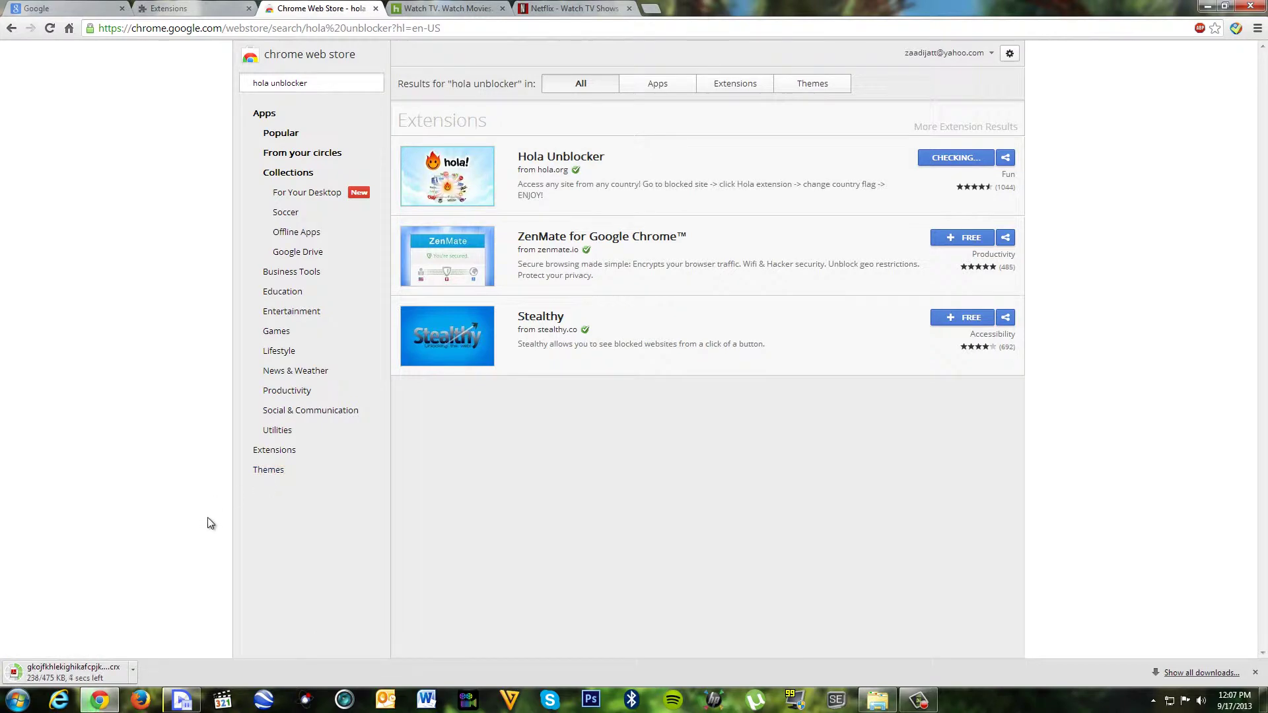
click(553, 11)
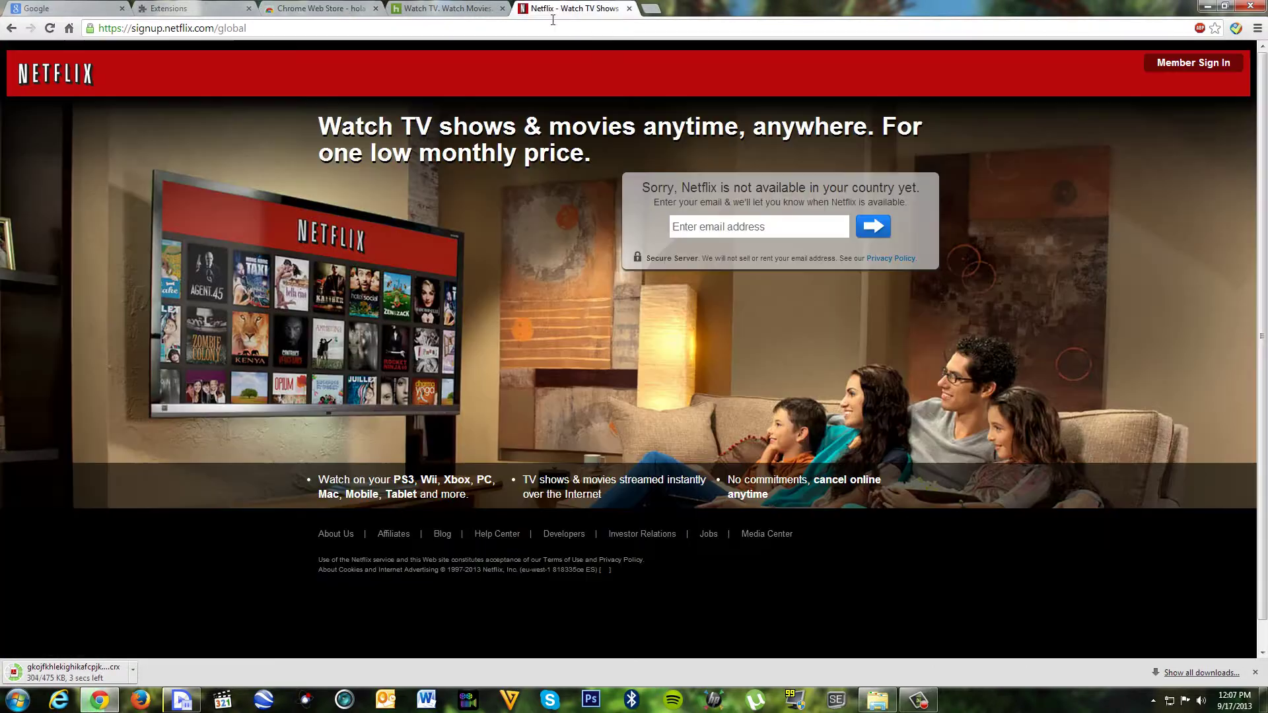
- Close the Netflix tab and confirm Hola Unblocker 1.1.565 is listed as Enabled
click(628, 9)
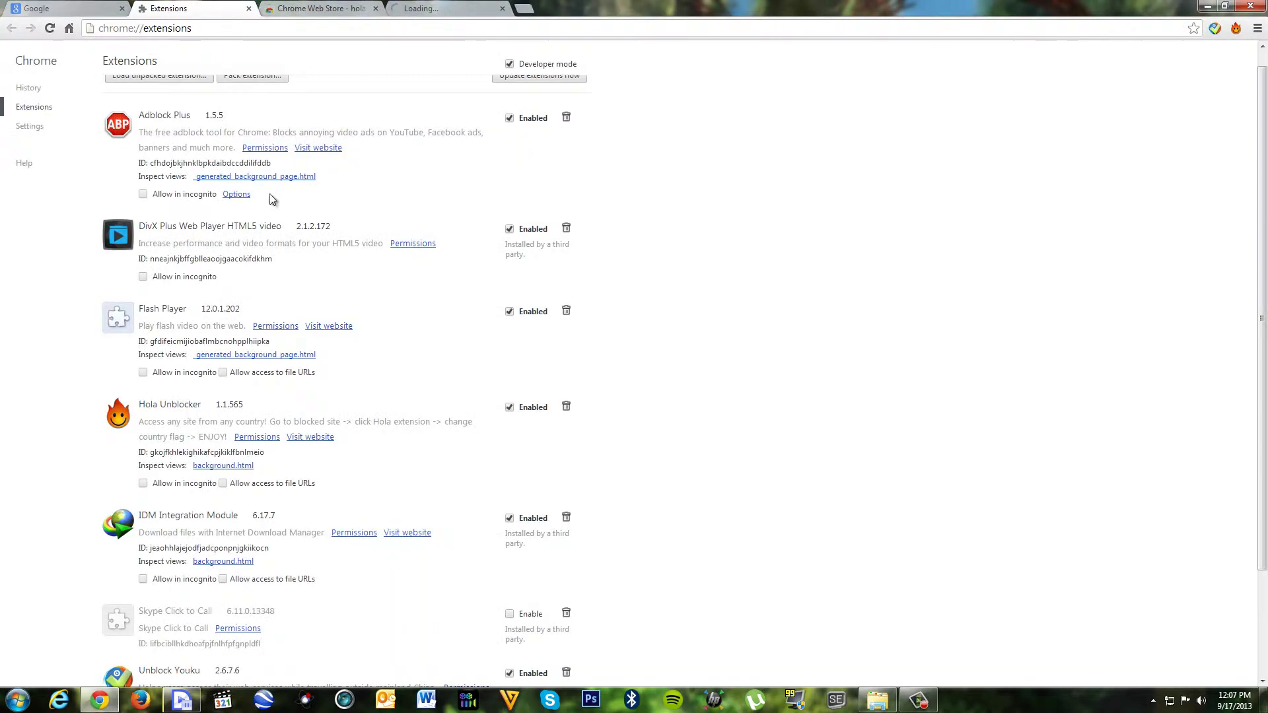
scroll(270, 200, down, 2)
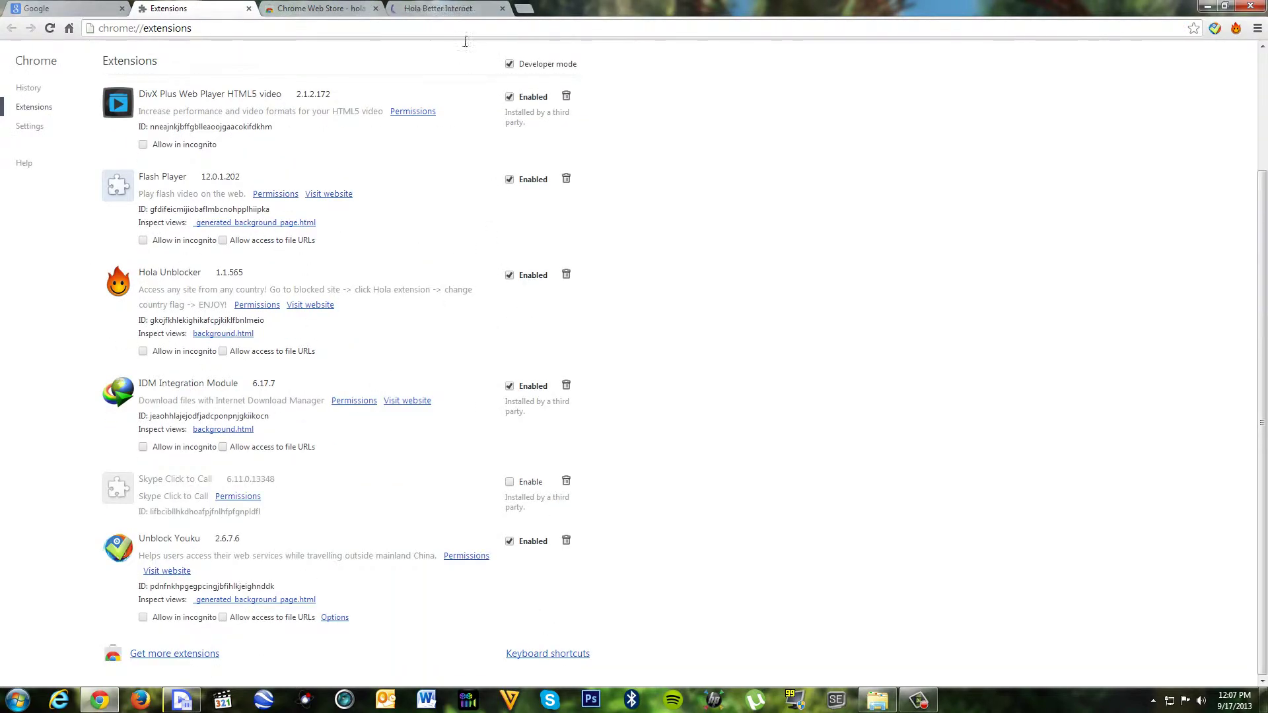
- Close the Chrome Web Store tab, let Hola's Unblocker page load, and start a new tab
click(466, 7)
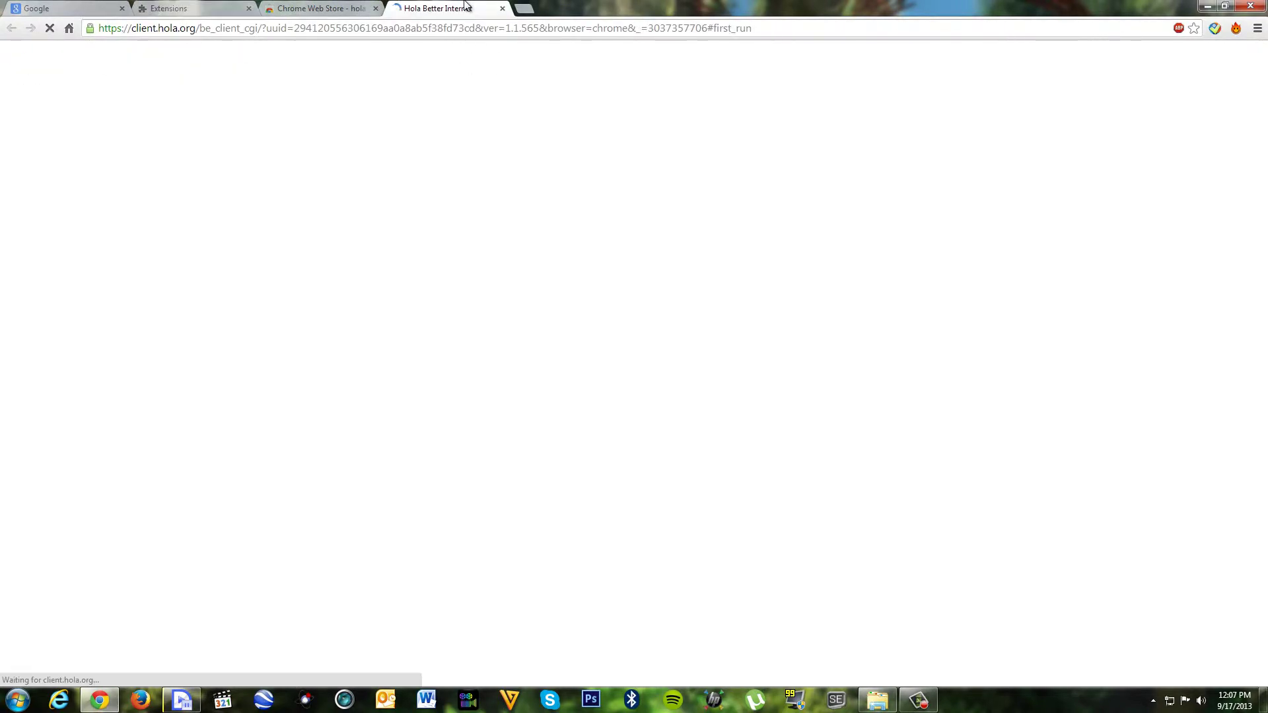
click(343, 8)
click(375, 9)
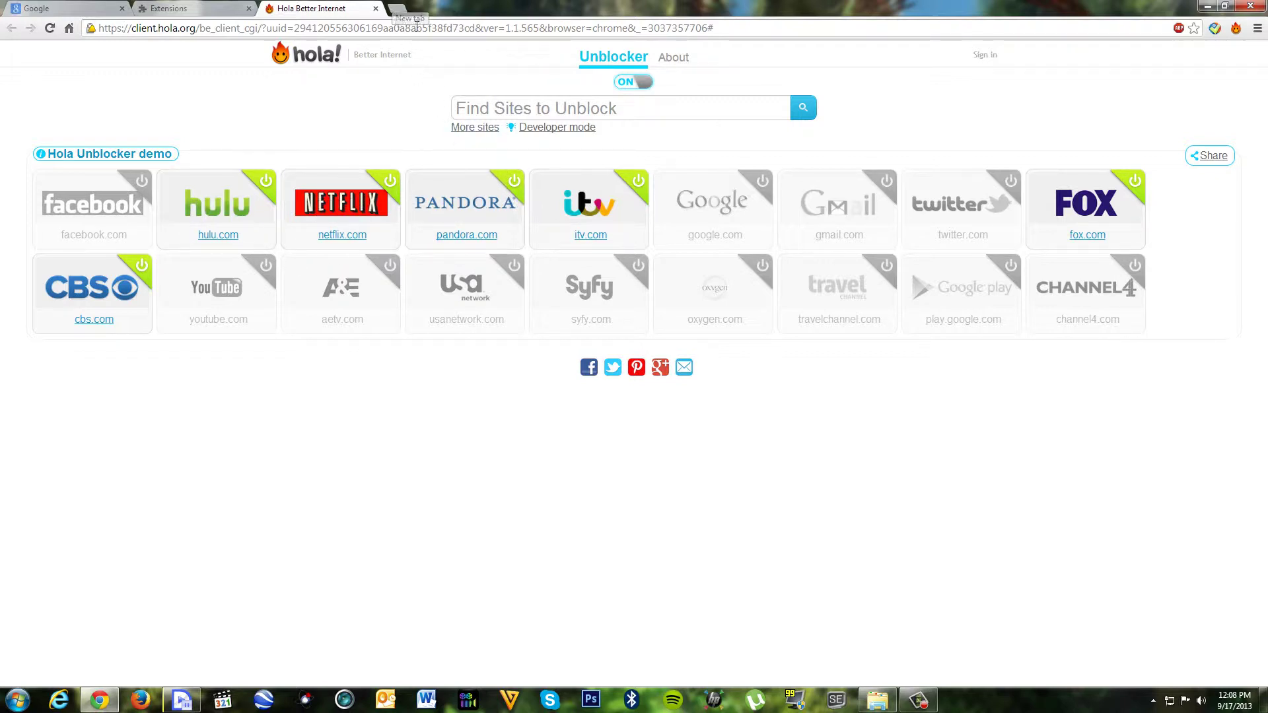
click(397, 9)
- Load netflix.com and confirm Hola shows signup.netflix.com unblocked via US
text(net)
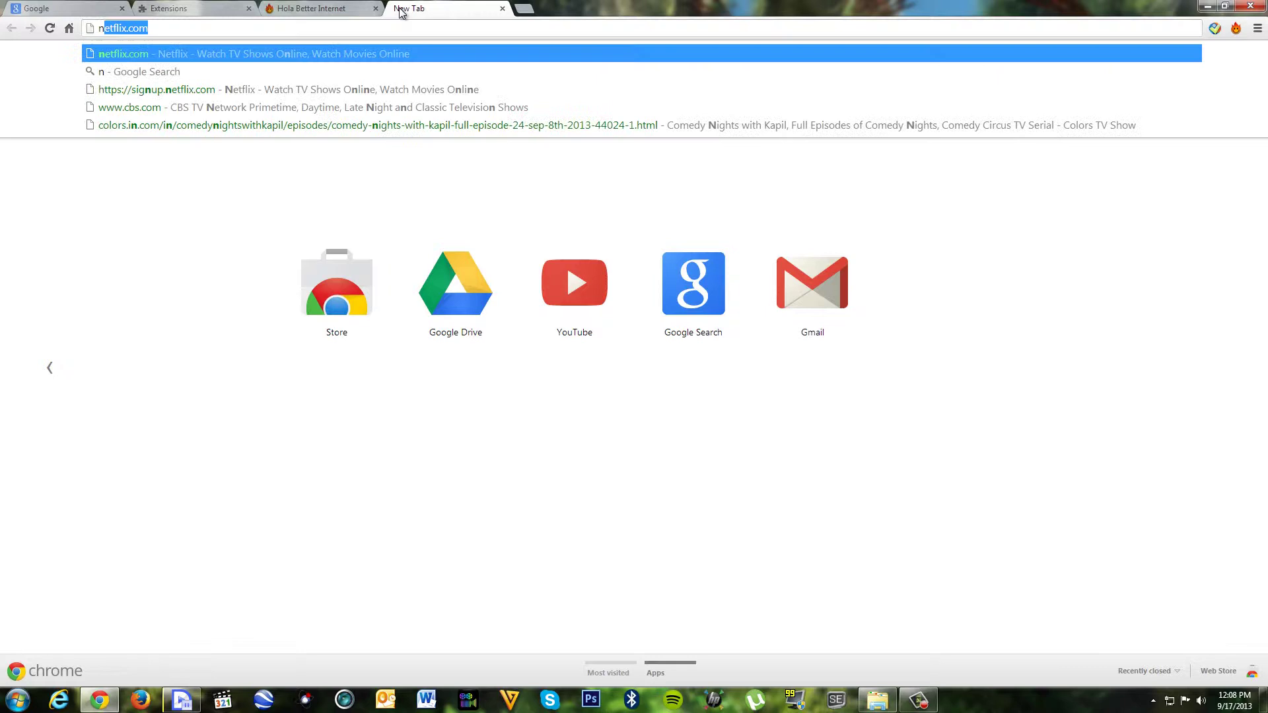
text(flix)
key(Return)
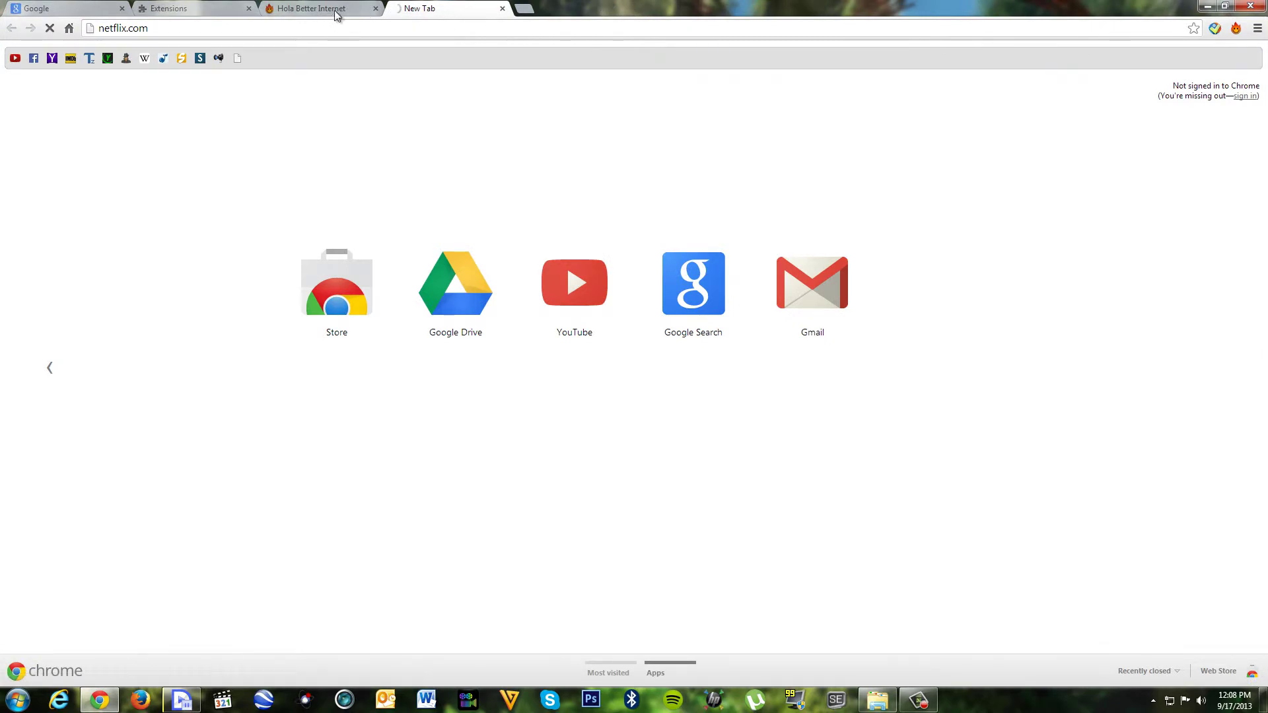
click(335, 15)
click(471, 9)
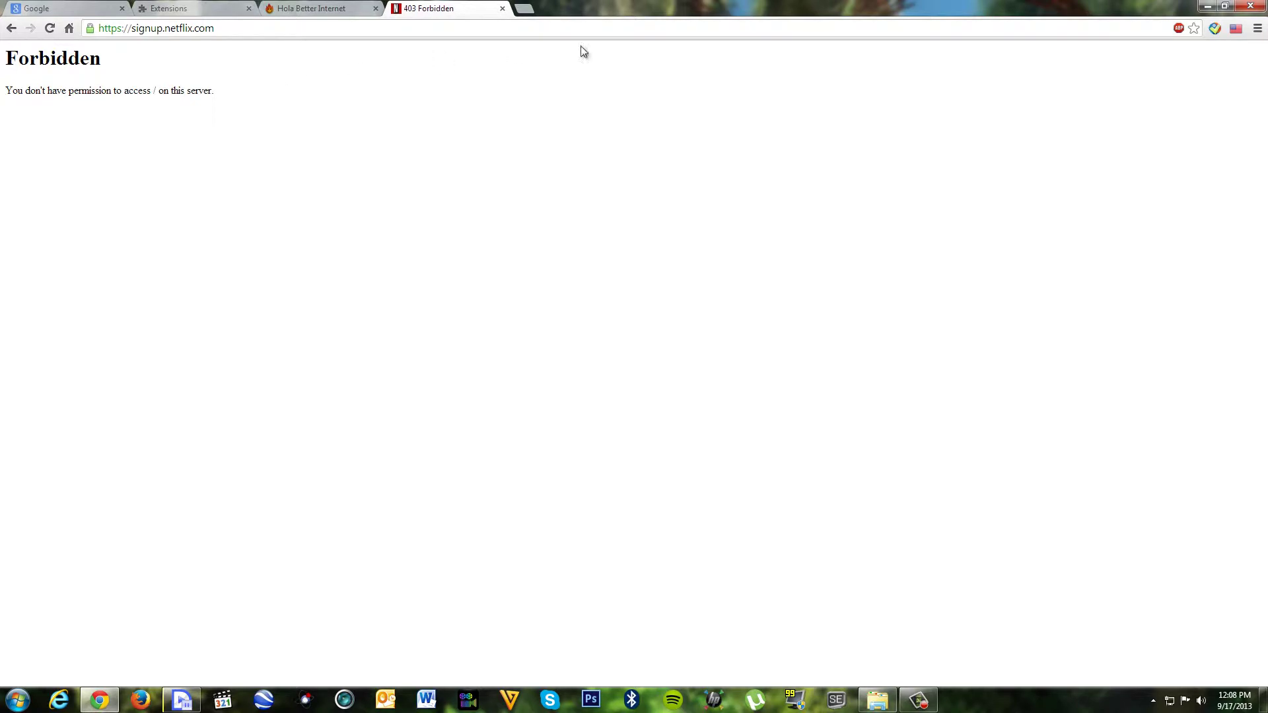
click(1234, 29)
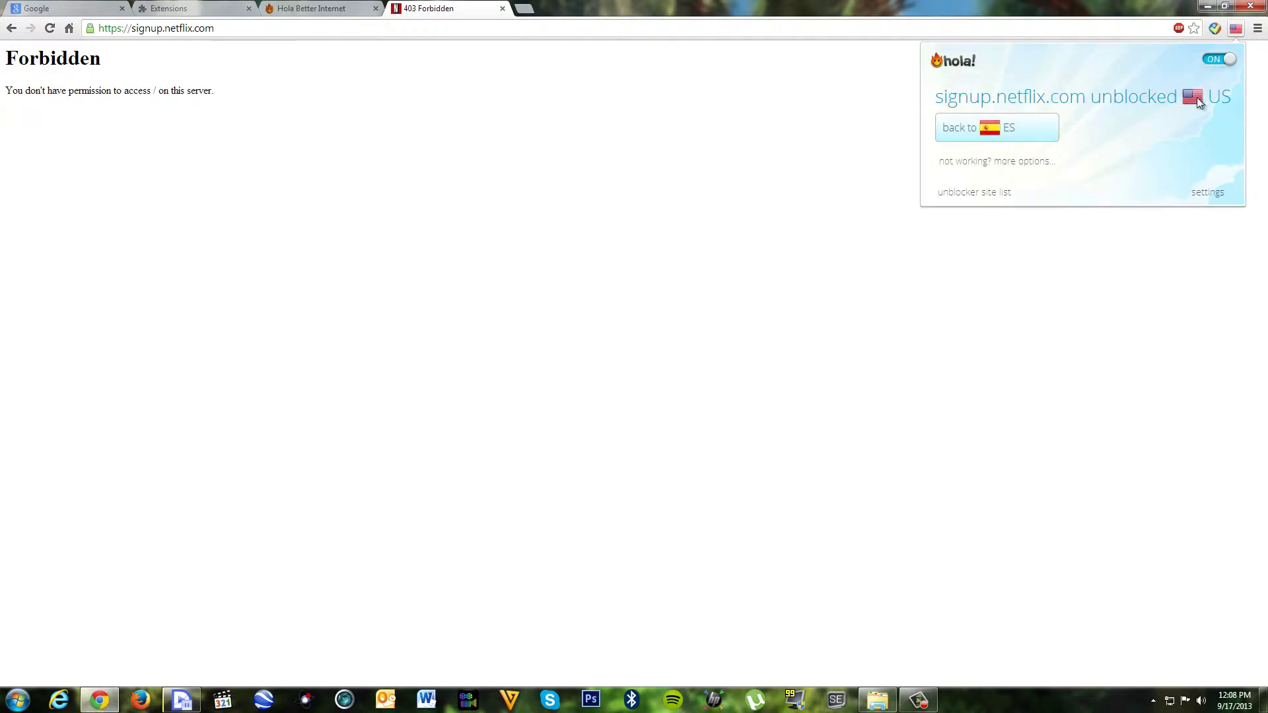
- Open netflix.com, hulu.com and cbs.com from their unblocked tiles in separate tabs
click(1231, 29)
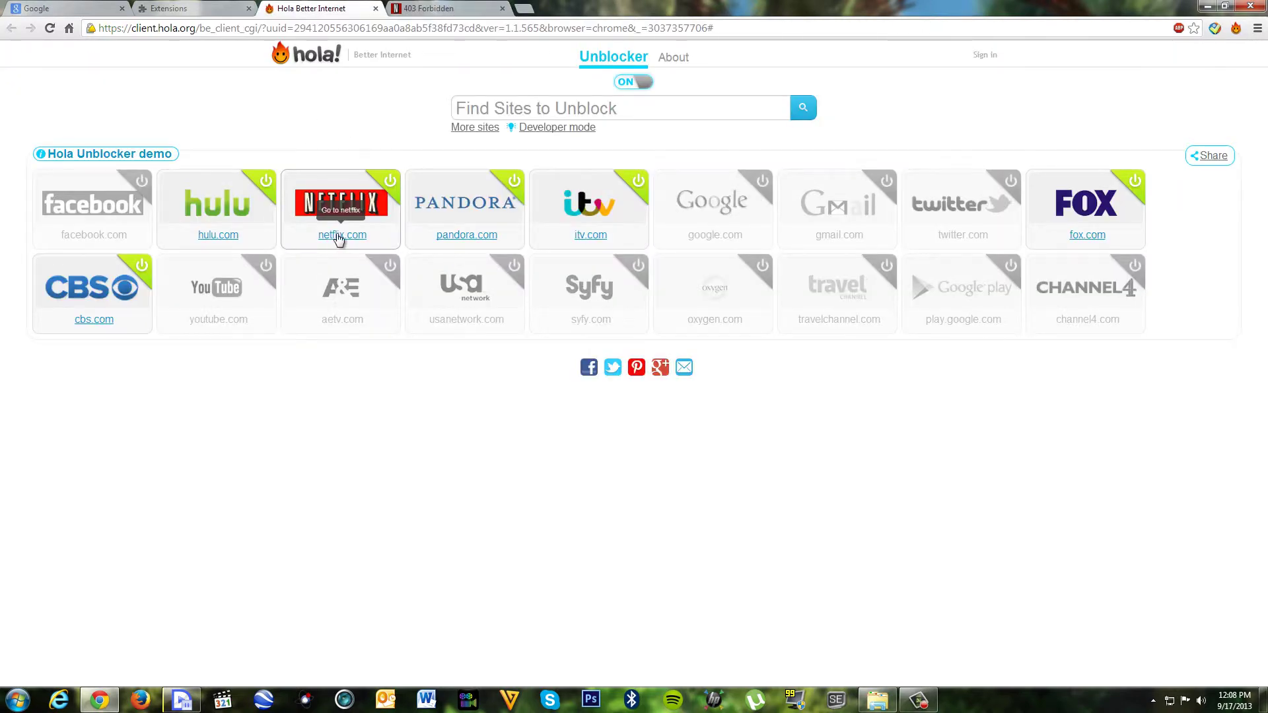
click(339, 237)
click(317, 8)
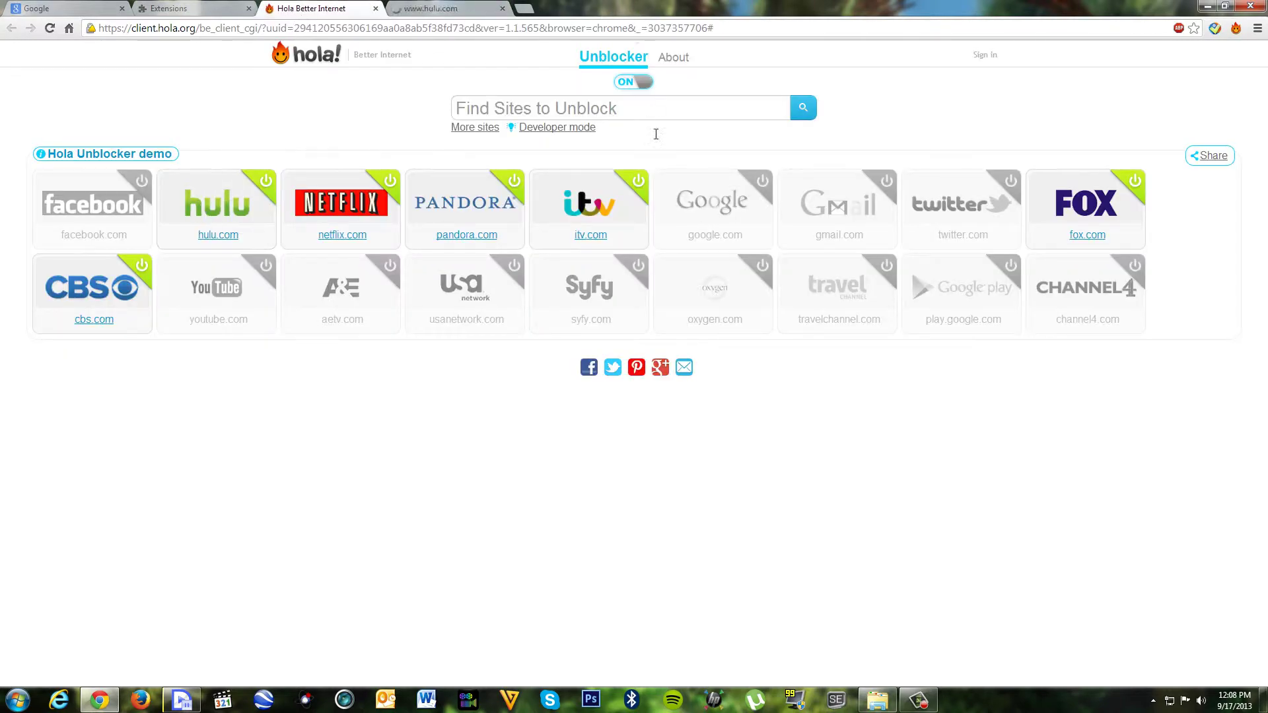
click(449, 8)
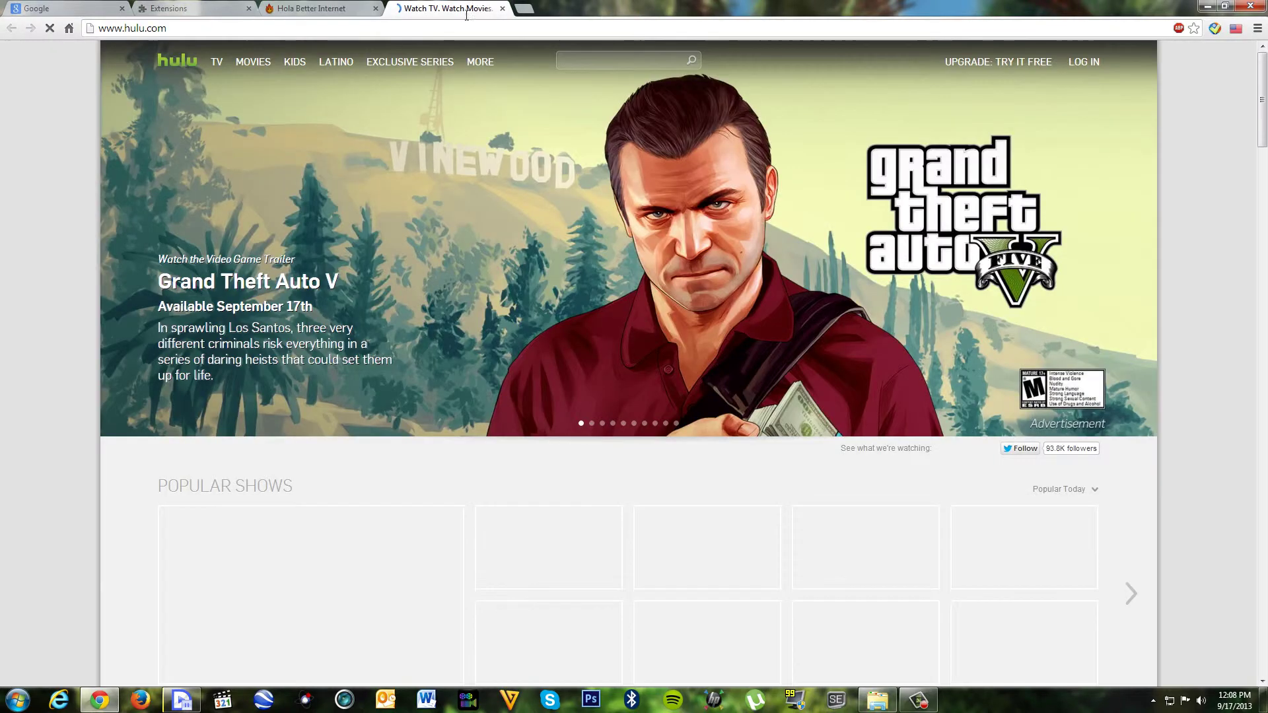
click(351, 9)
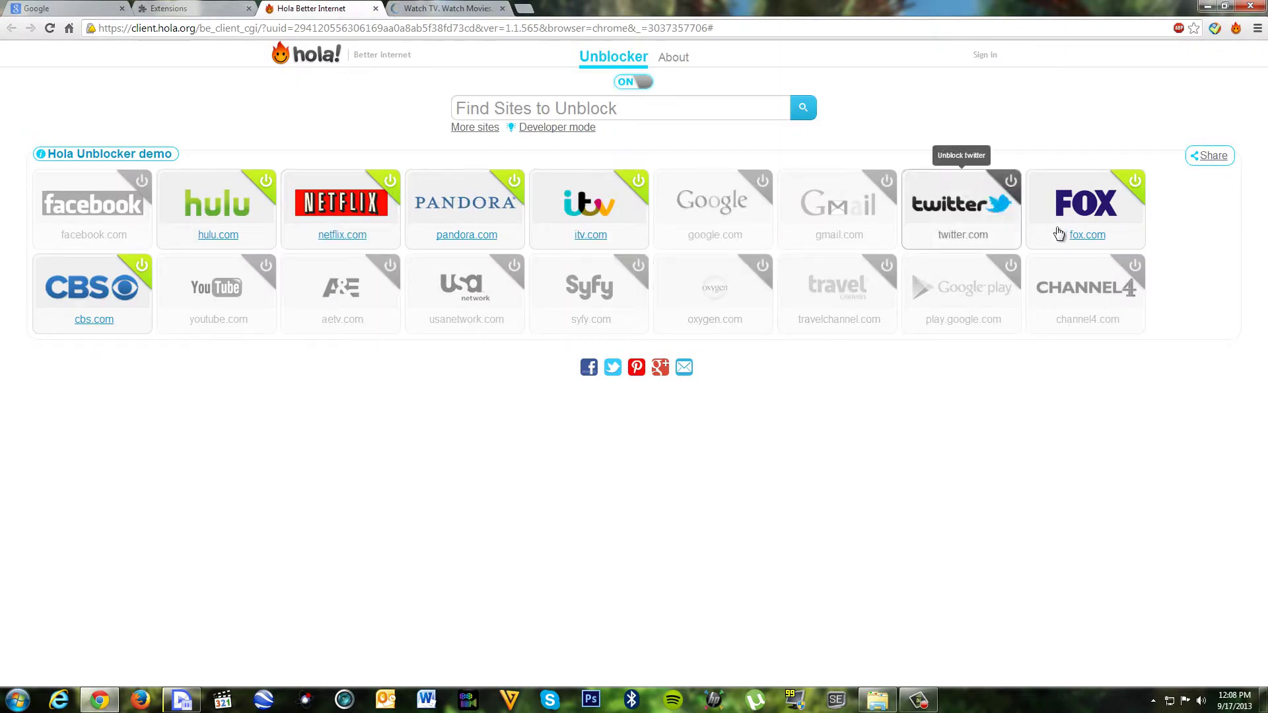
click(94, 320)
click(561, 8)
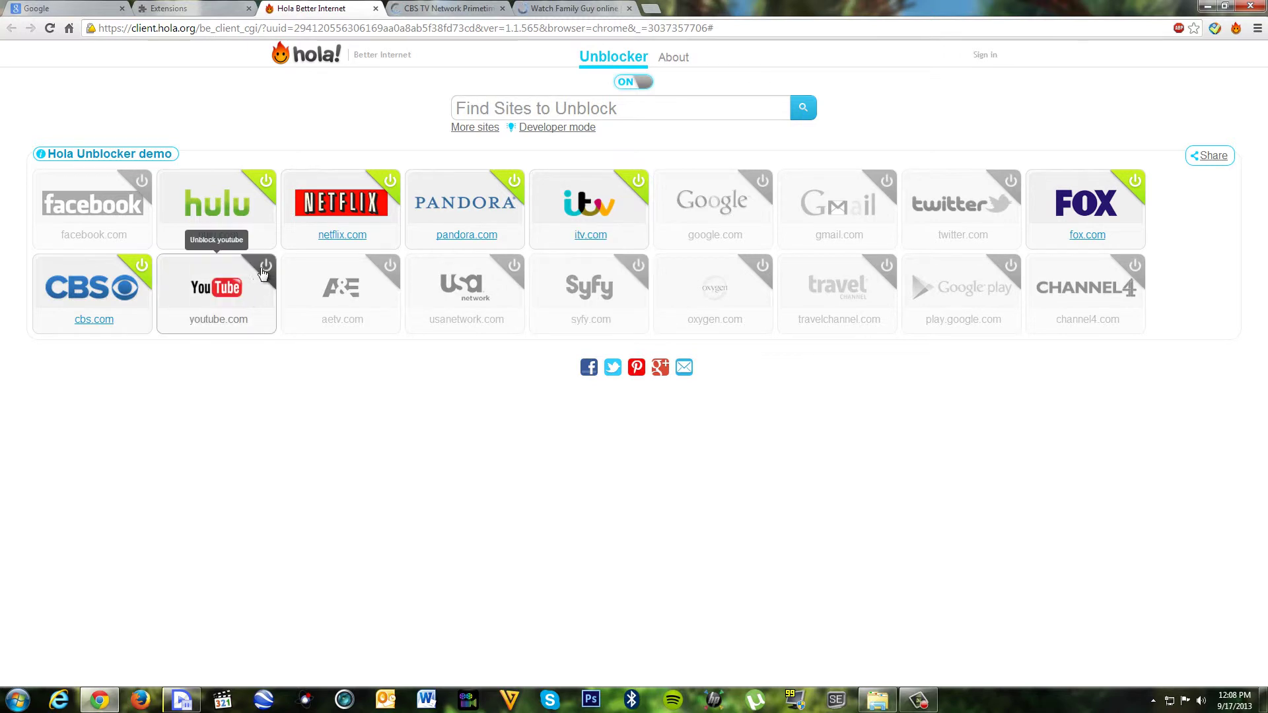
- Unblock aetv, usanetwork, syfy, oxygen, travelchannel and channel4 in Hola
click(391, 269)
click(513, 266)
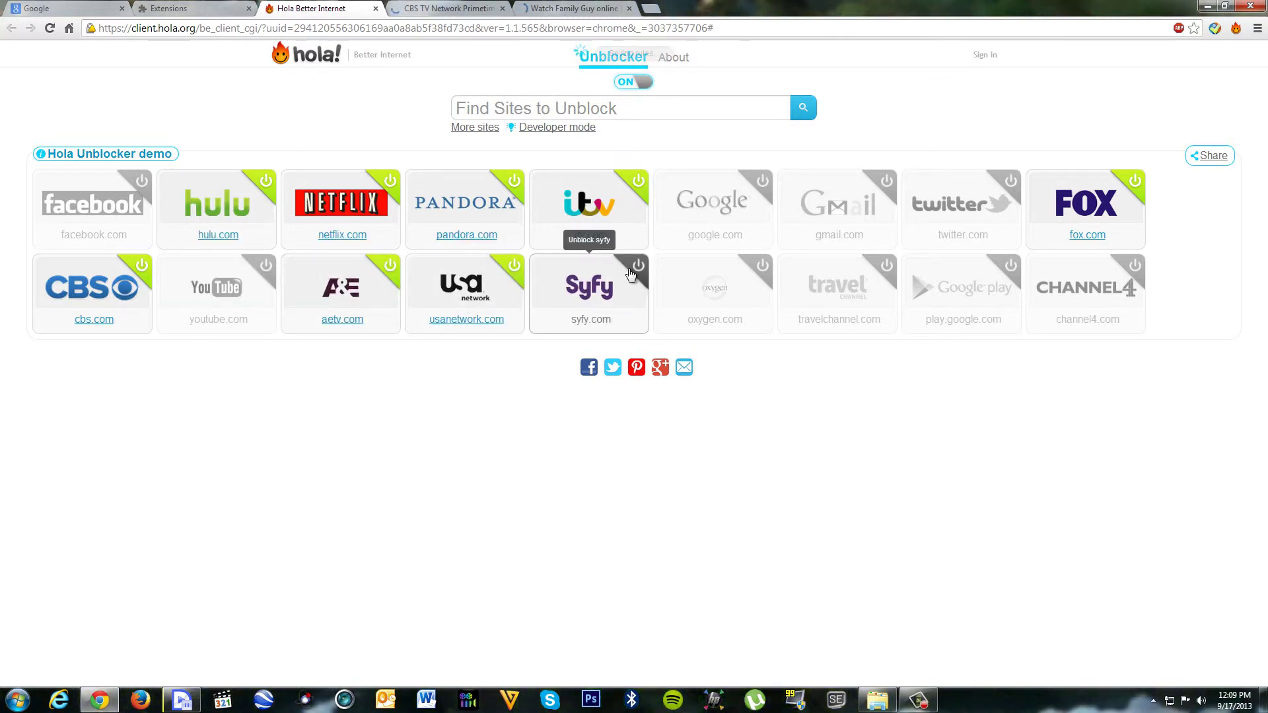
click(638, 265)
click(762, 267)
click(887, 267)
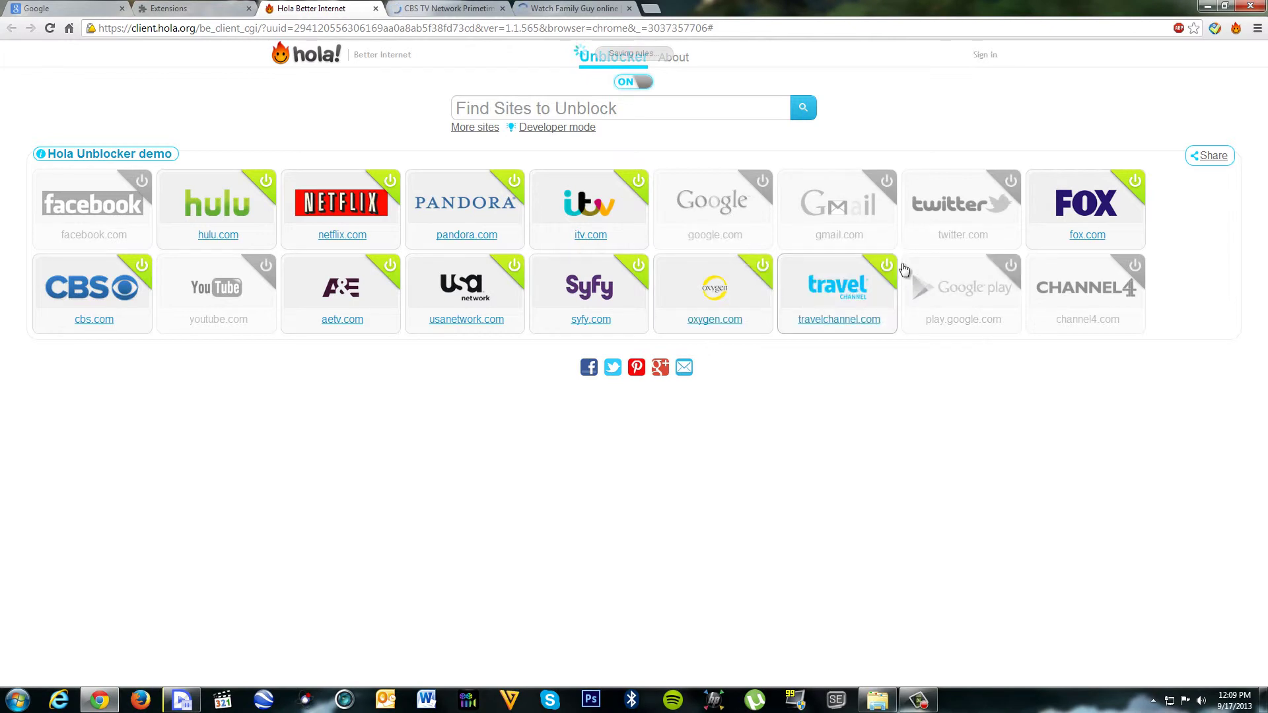
click(1135, 266)
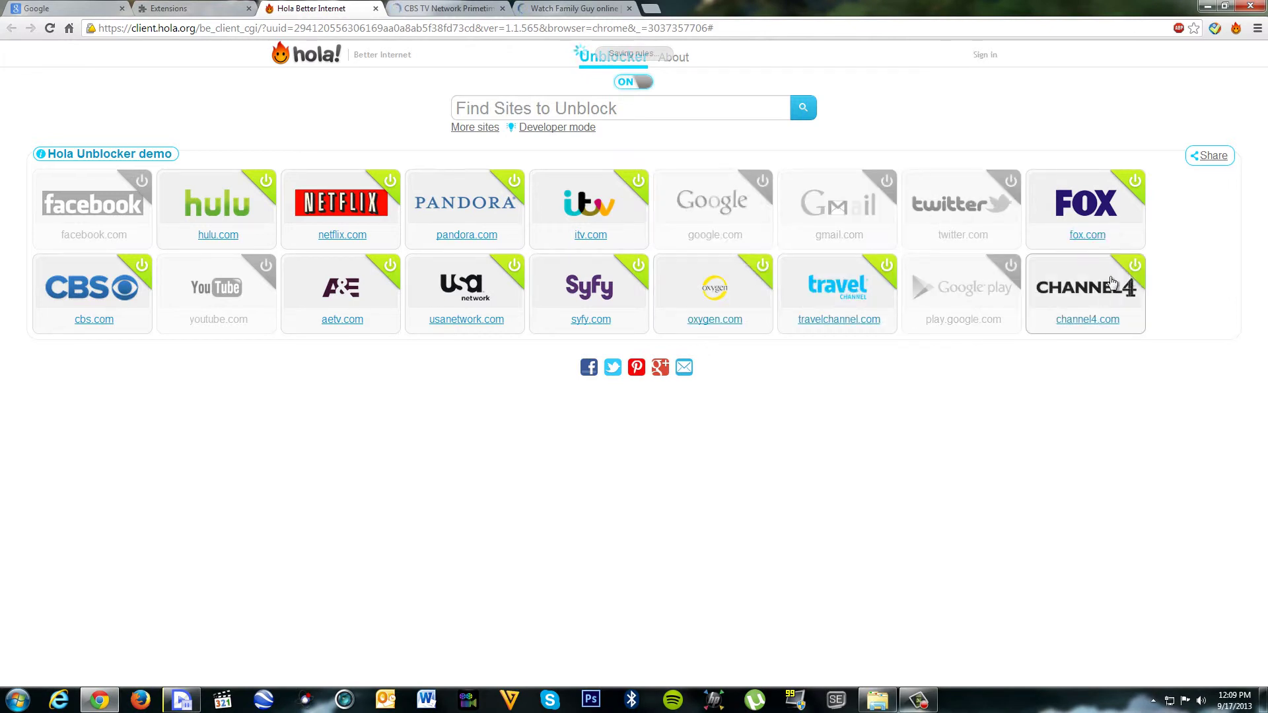
- Start Family Guy Season 11 Episode 23, 'No Country Club for Old Men', on Hulu
click(590, 8)
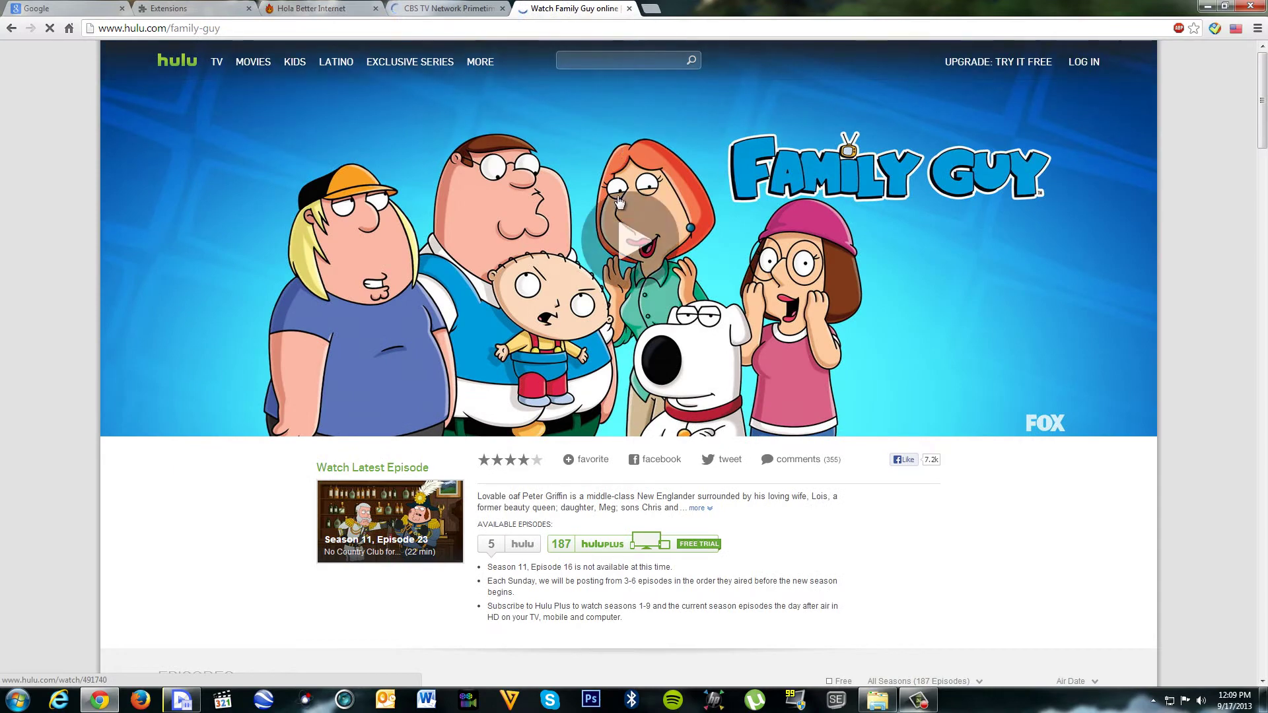
scroll(391, 338, down, 3)
click(390, 339)
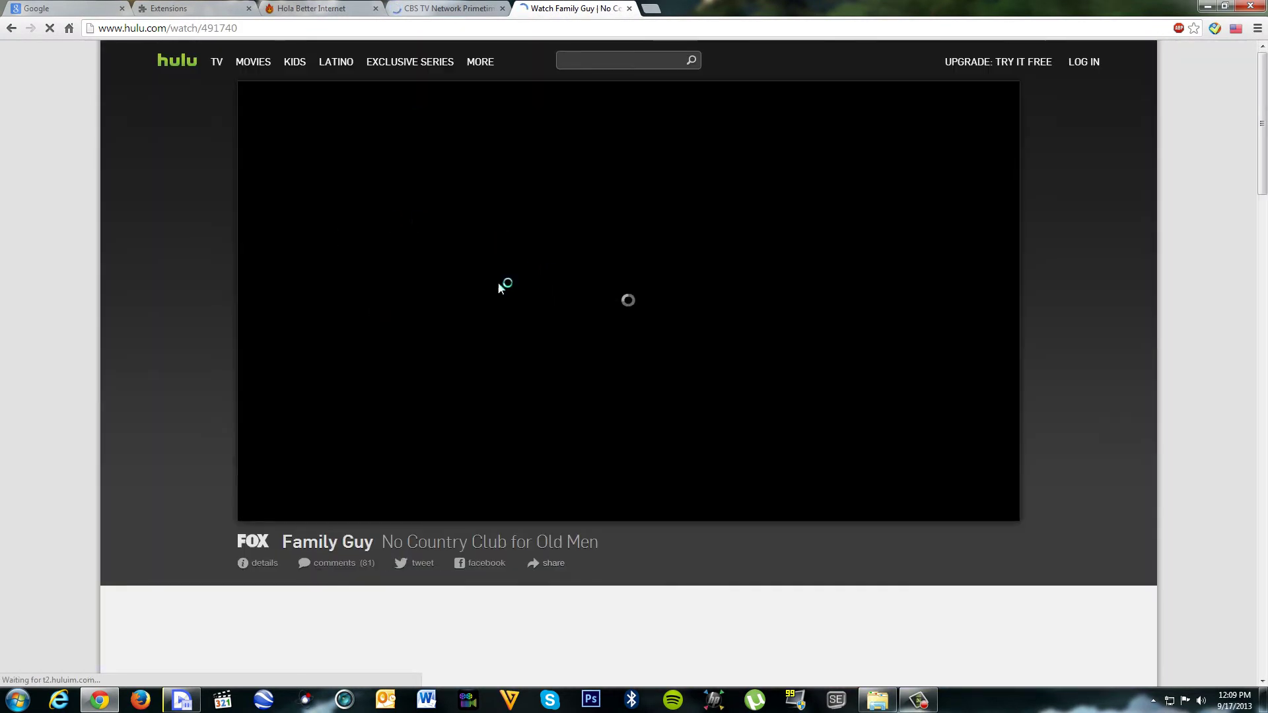
click(463, 13)
click(606, 6)
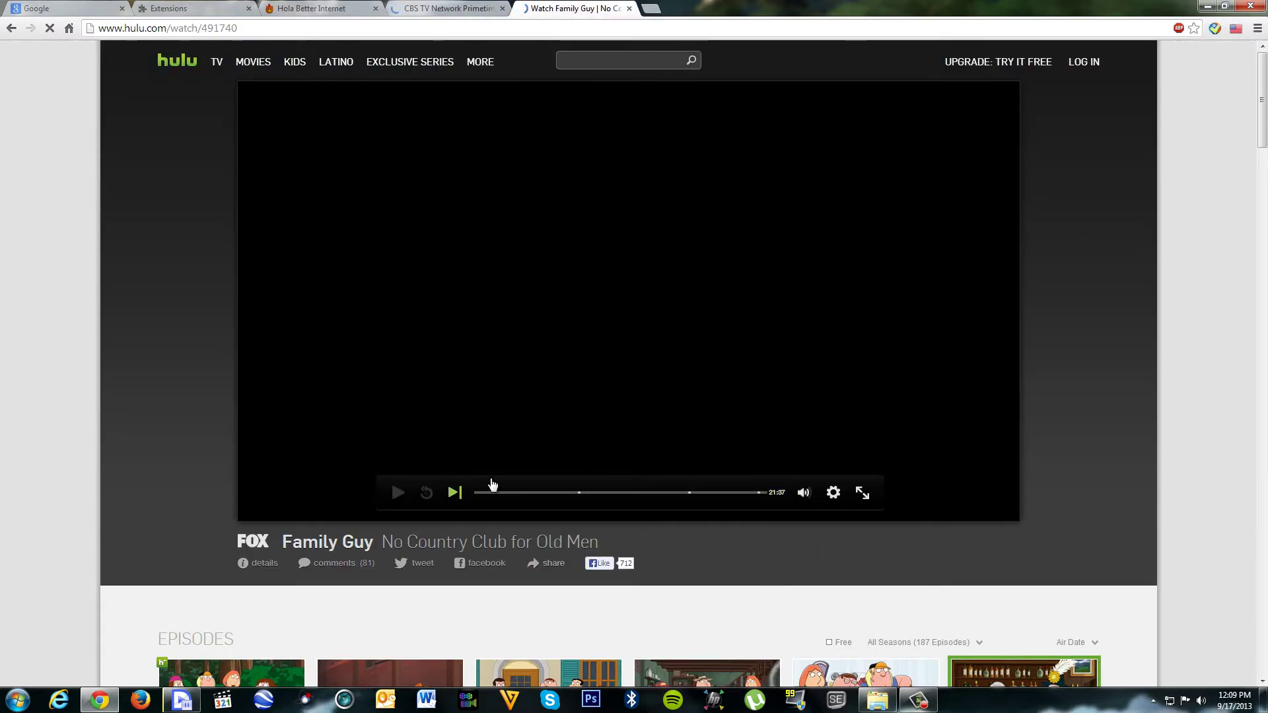
- Browse the CBS page, then go back to the playing Family Guy episode
click(450, 8)
scroll(608, 207, down, 4)
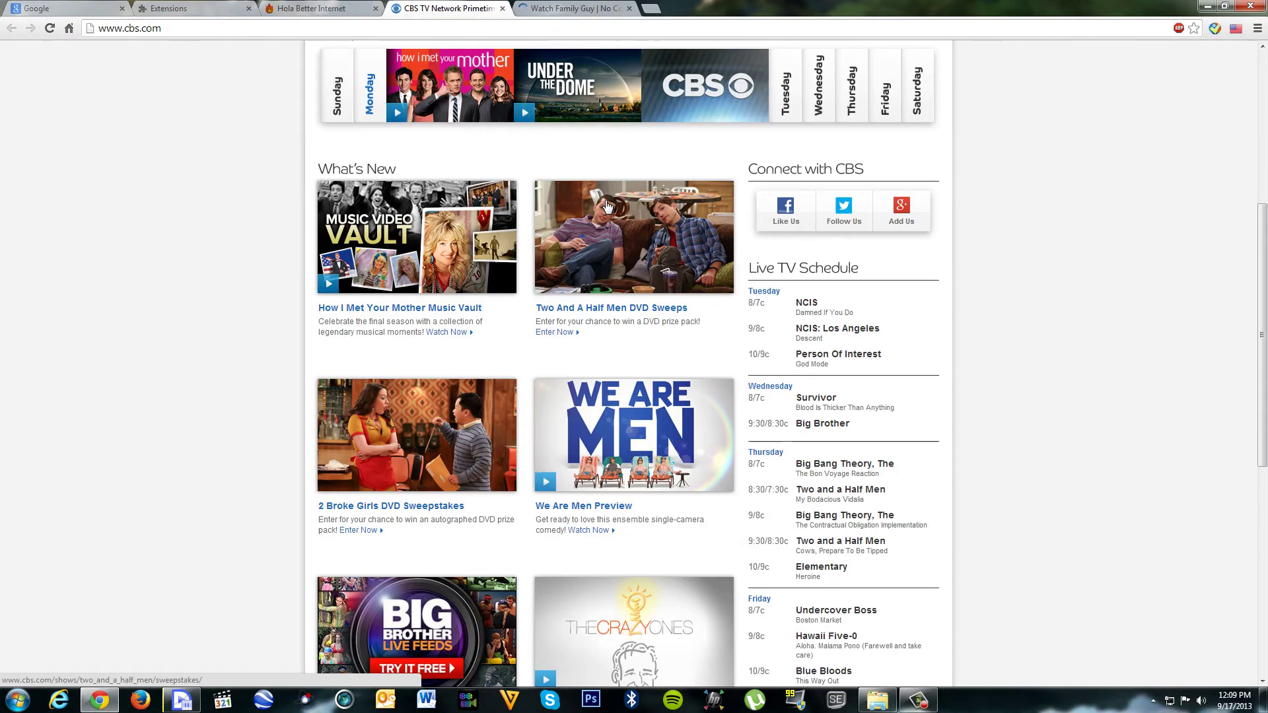
scroll(608, 207, down, 5)
scroll(596, 232, up, 10)
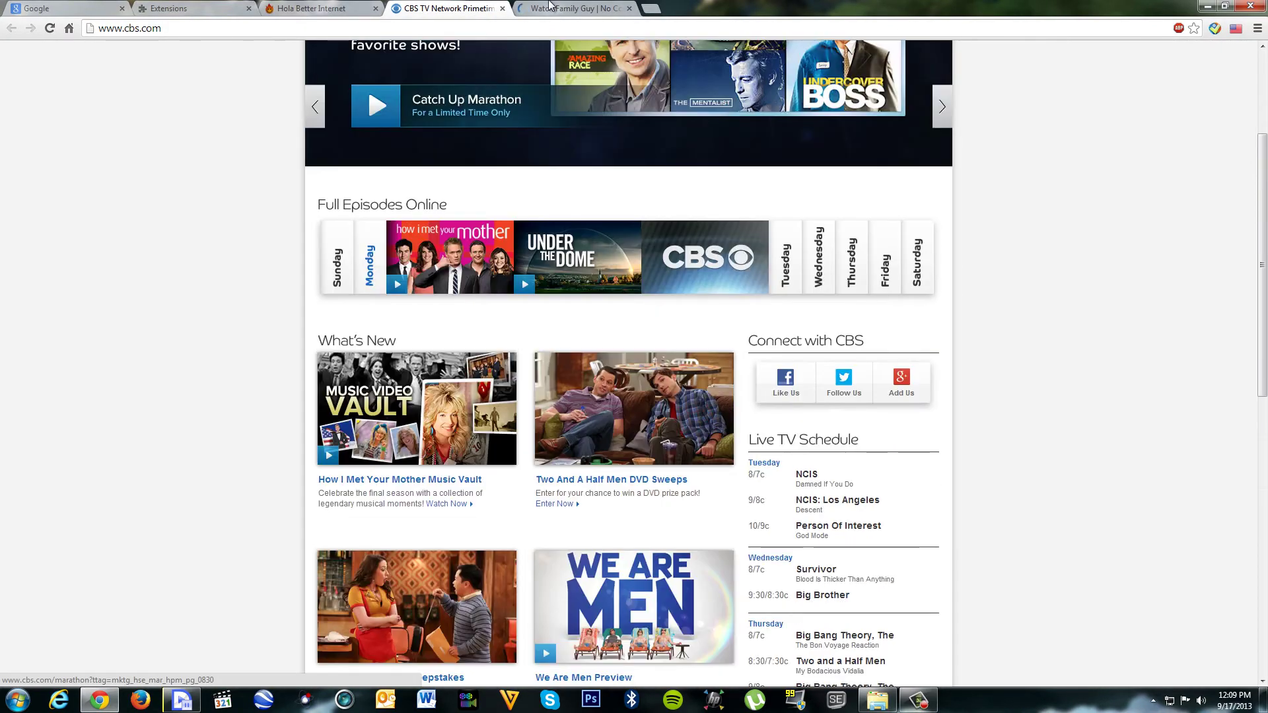
key(ctrl+Tab)
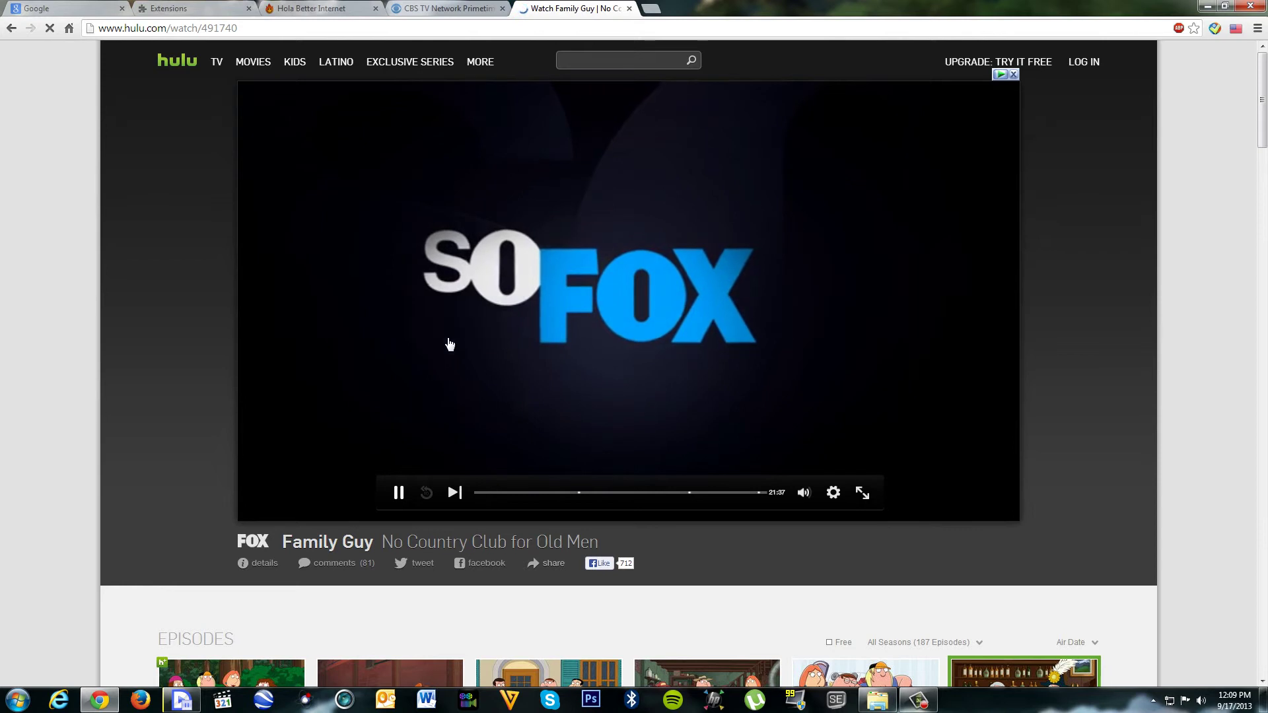
- Pause and resume the episode, then close the Hulu tab to return to Hola's unblocker list
click(402, 497)
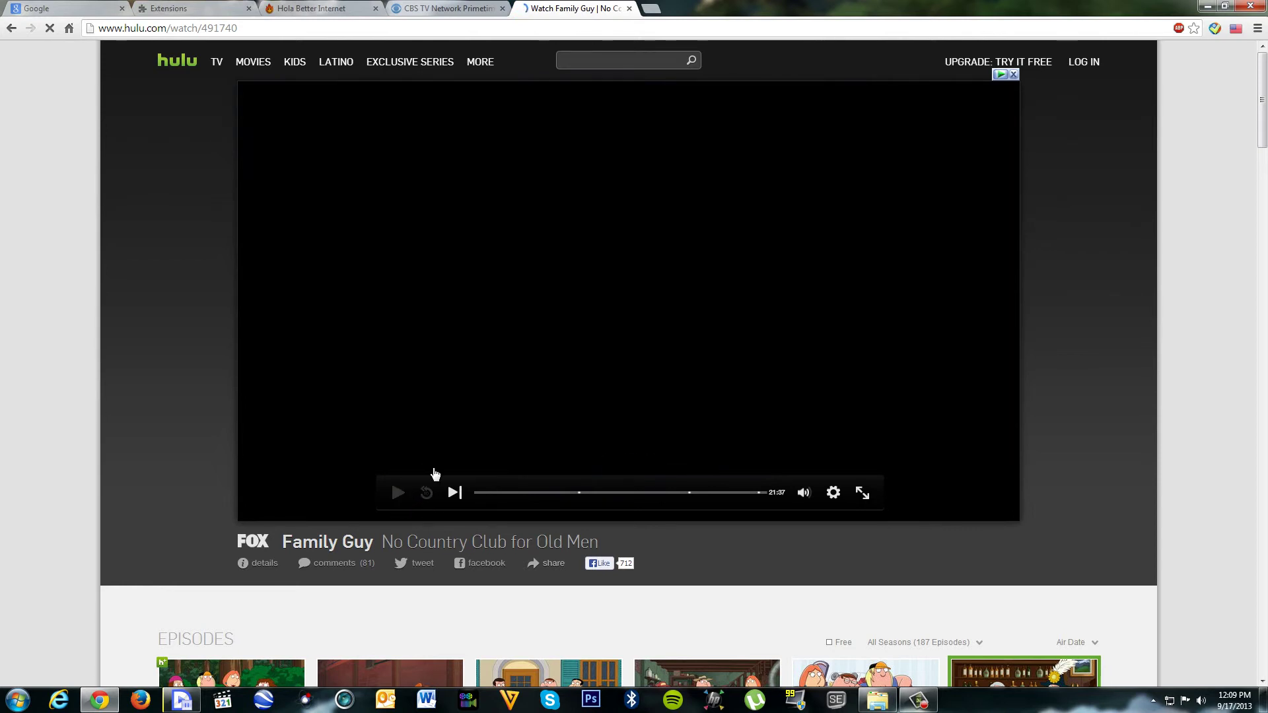
click(463, 497)
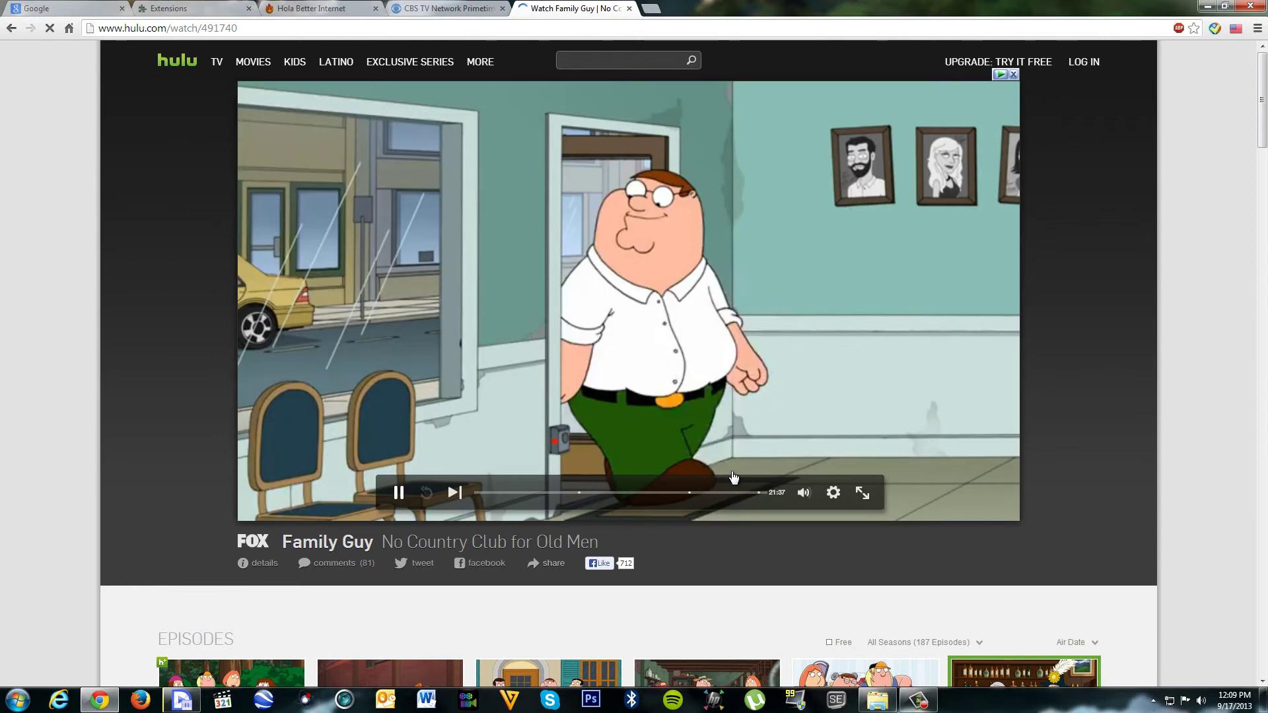
click(629, 9)
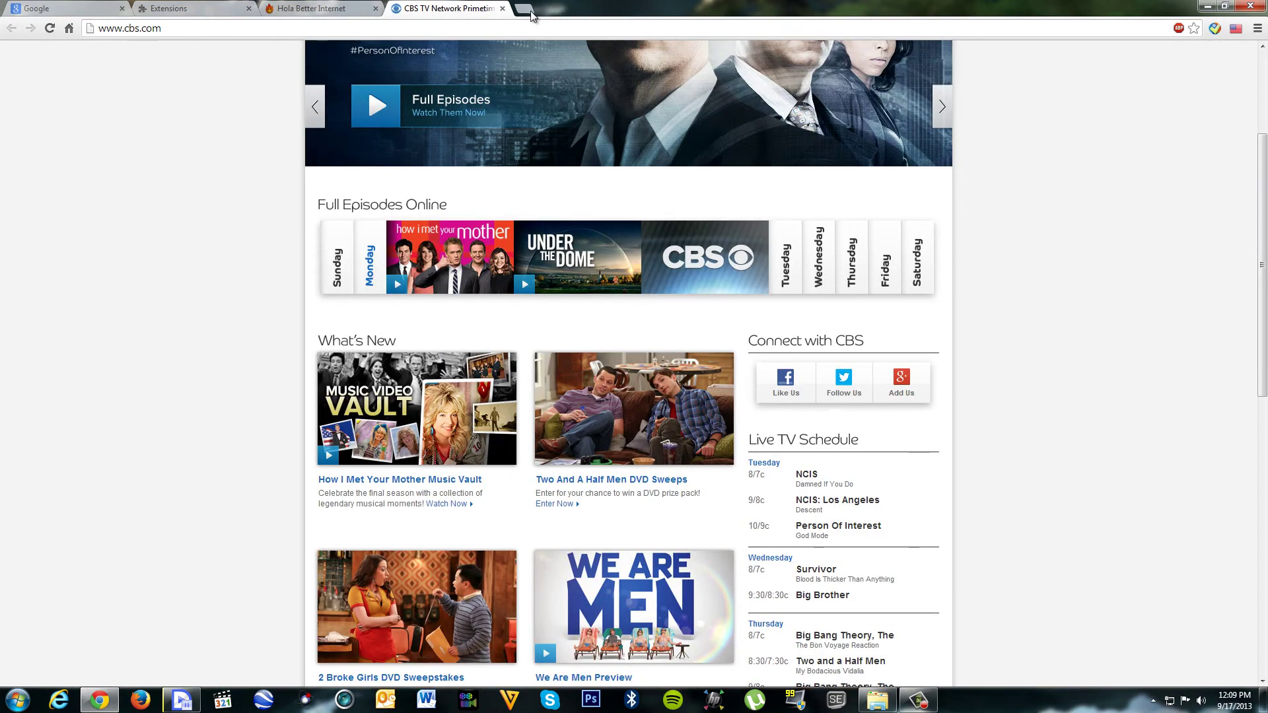
scroll(533, 53, up, 3)
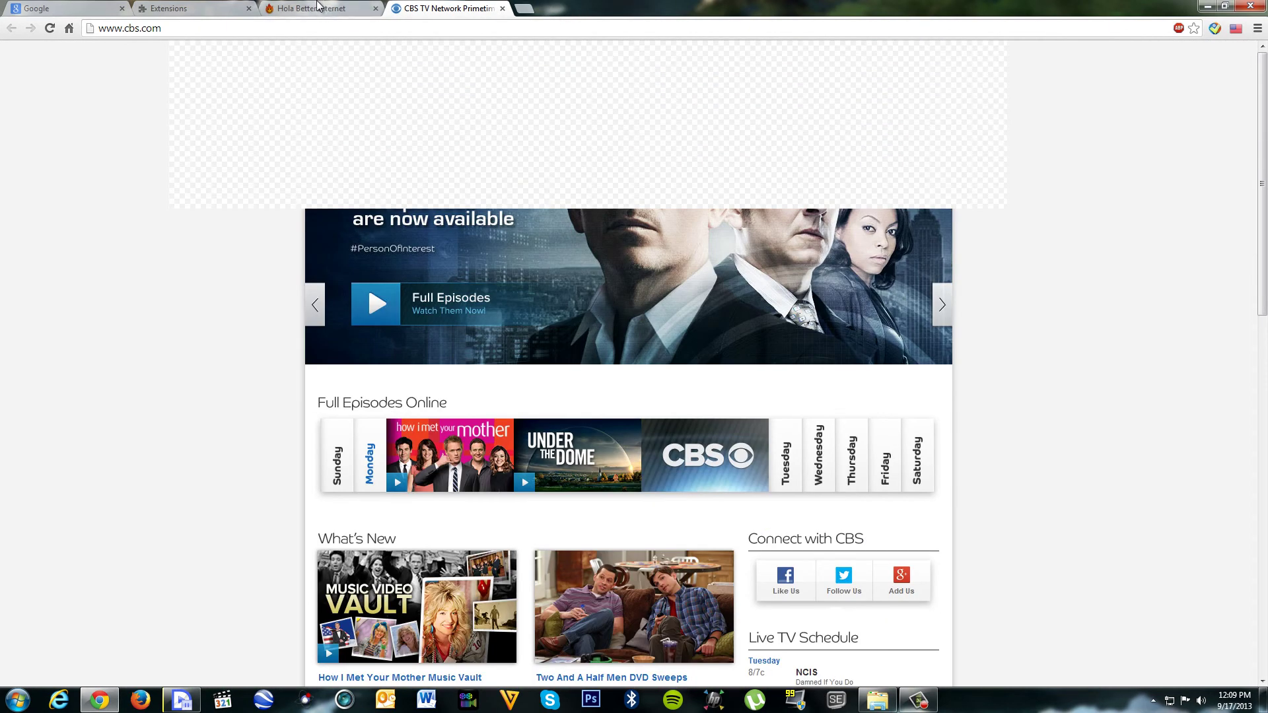
click(318, 6)
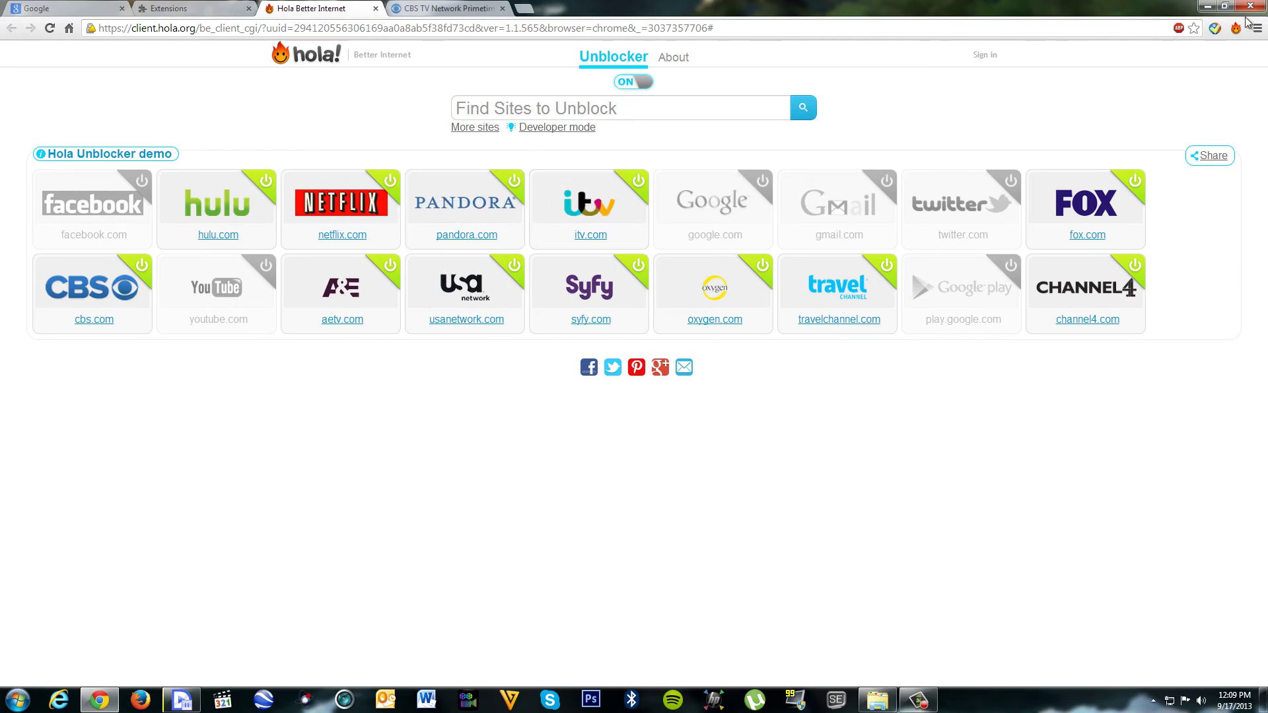